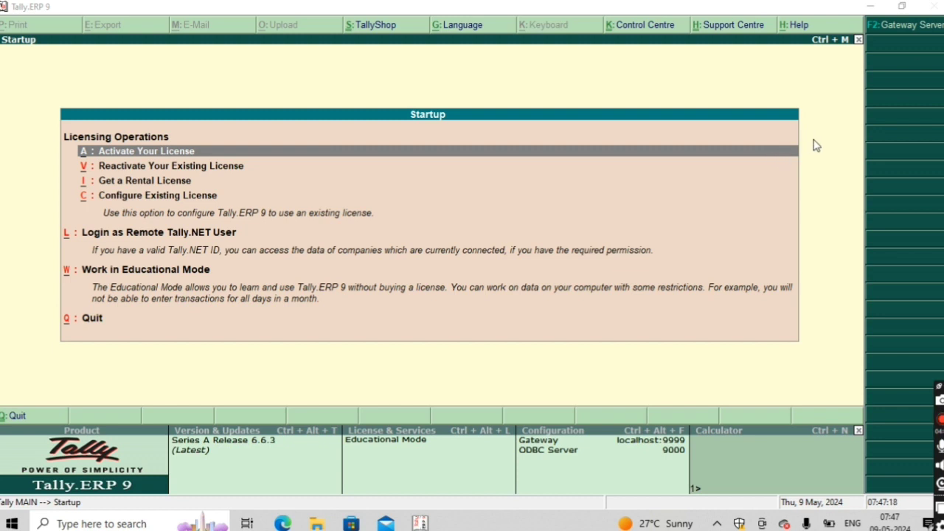
- Start the program in Educational Mode
key("Down")
key("Down")
key("Down")
key("Down")
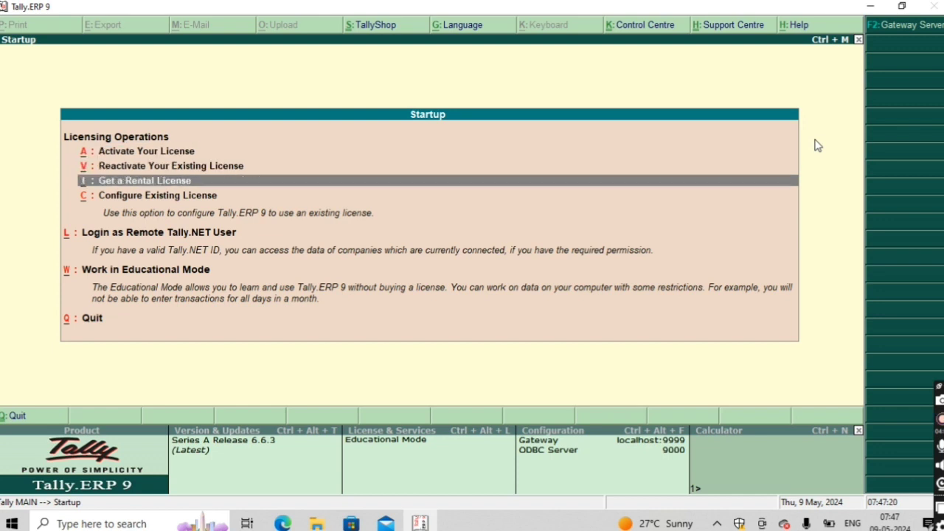
key("Down")
key("Return")
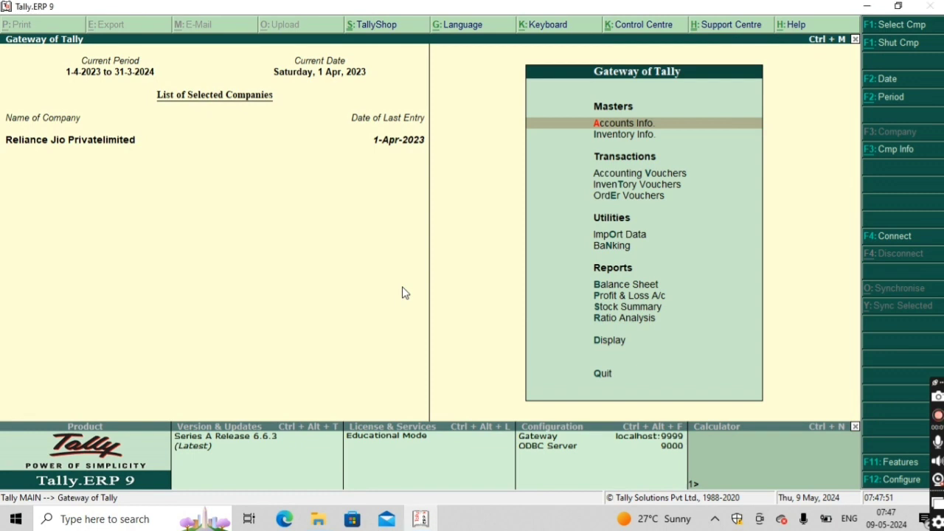
- Display the Day Book of Reliance Jio Privatelimited
key("Down")
key("Down")
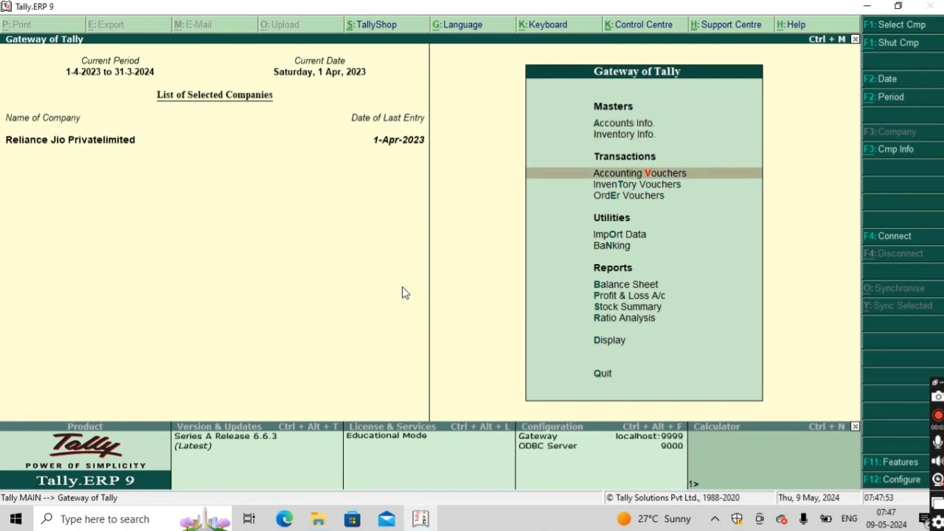
key("Down")
key("Down")
key("Down")
key("Down")
key("Down")
key("Down")
key("Down")
key("Down")
key("Down")
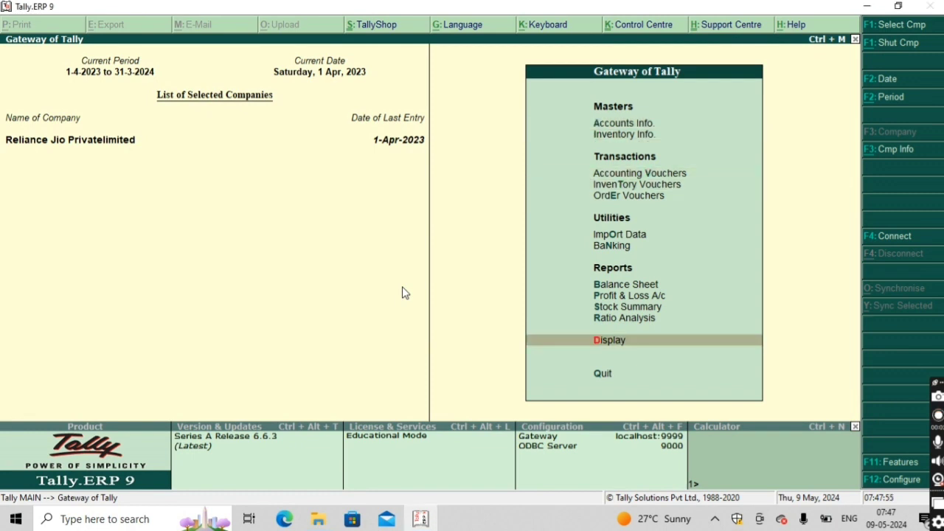
key("Return")
key("Down")
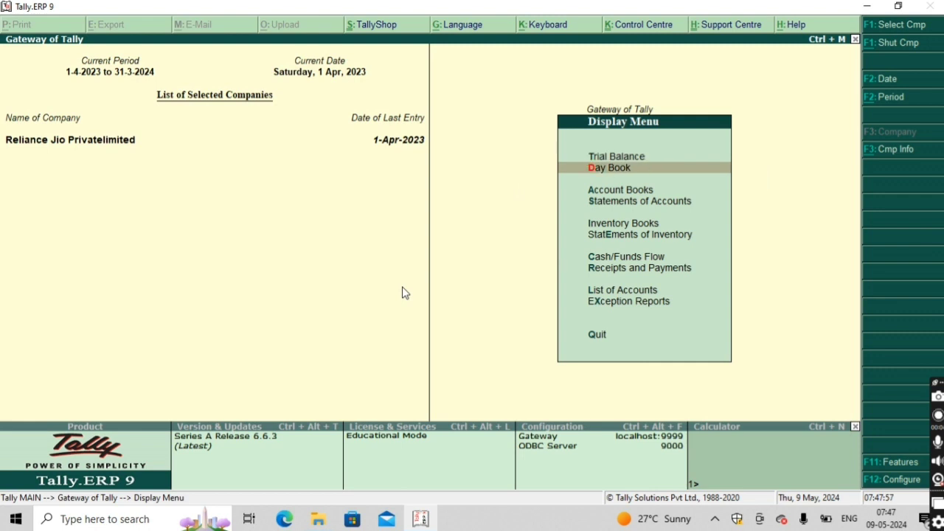
key("Return")
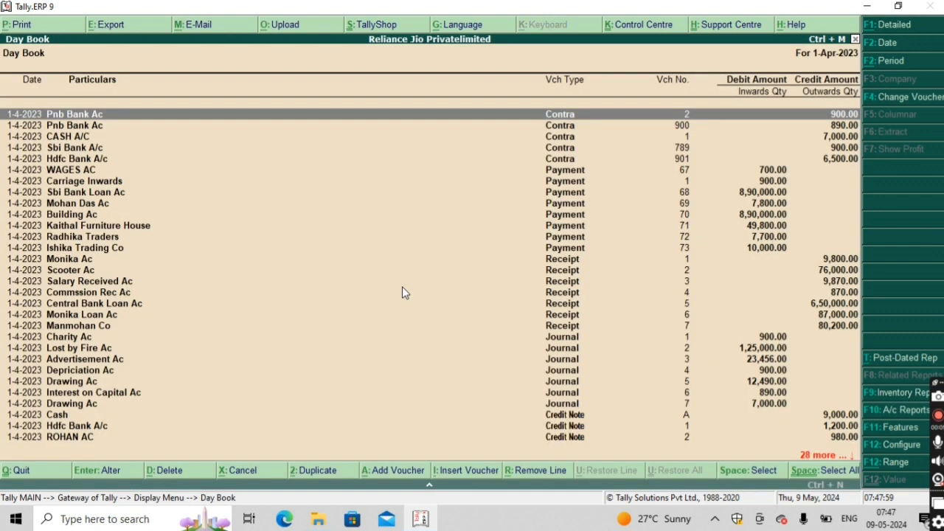
- Delete both Pnb Bank Ac contra vouchers and the CASH A/C contra voucher from the Day Book
key("Return")
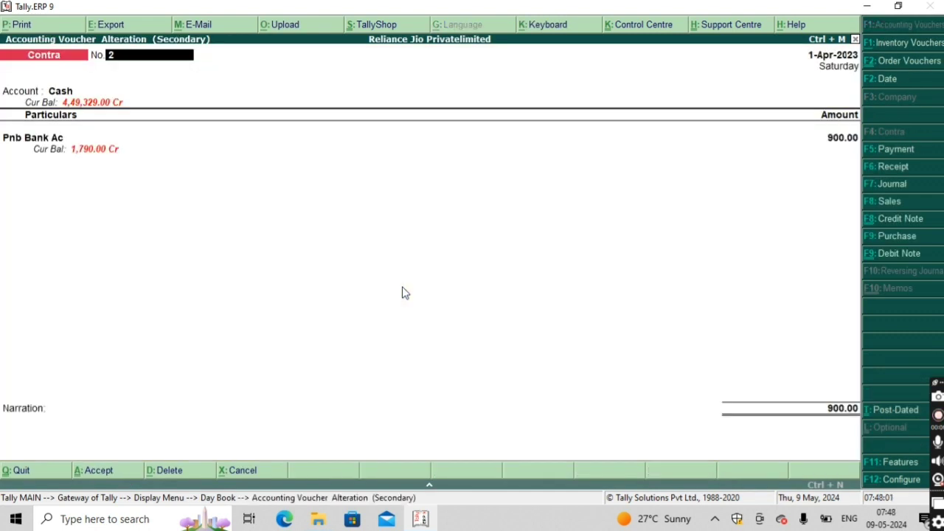
key("alt+d")
key("y")
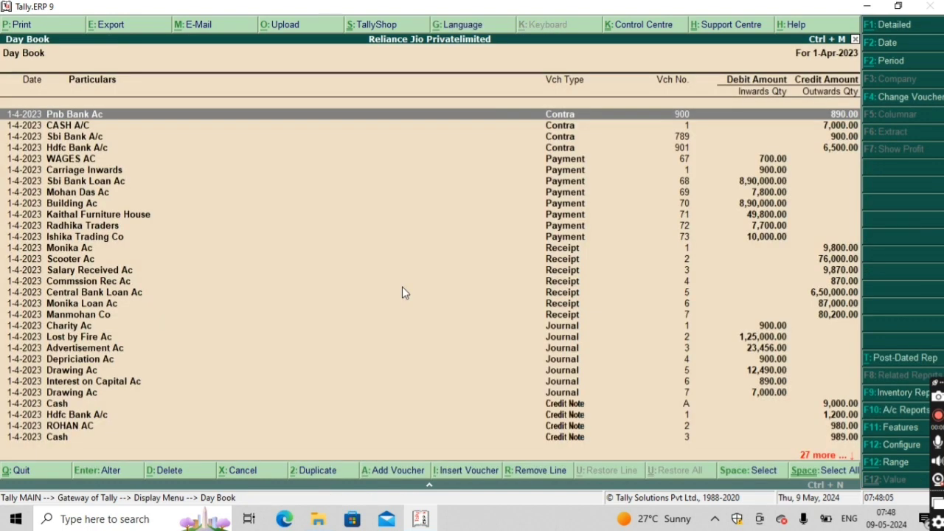
key("Return")
key("alt+d")
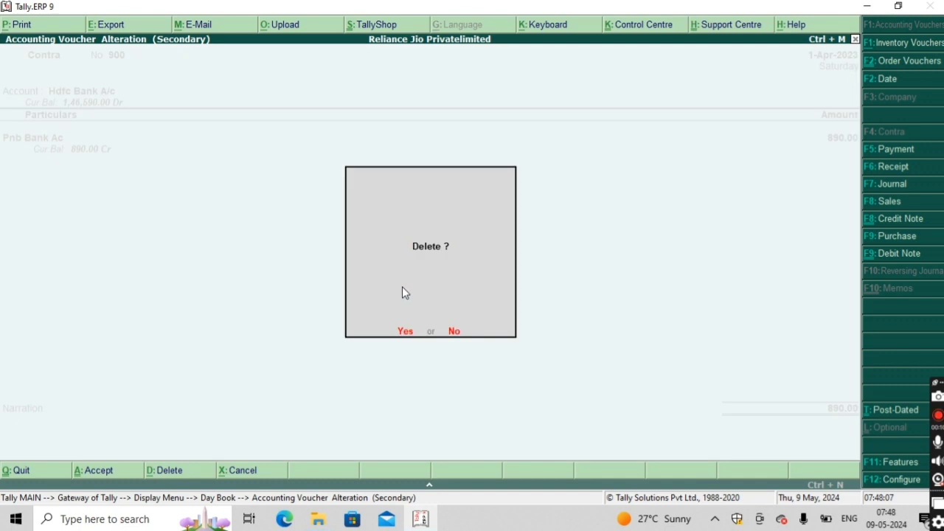
key("y")
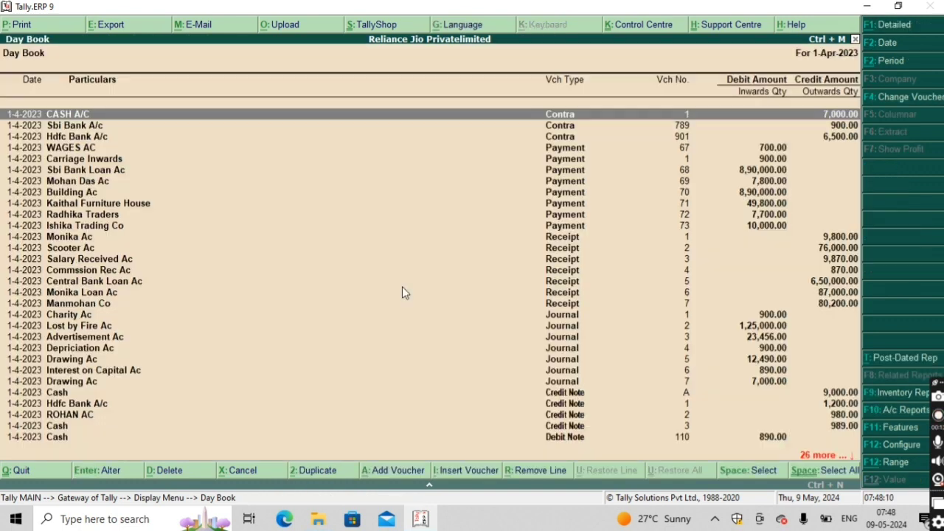
key("Return")
key("alt+d")
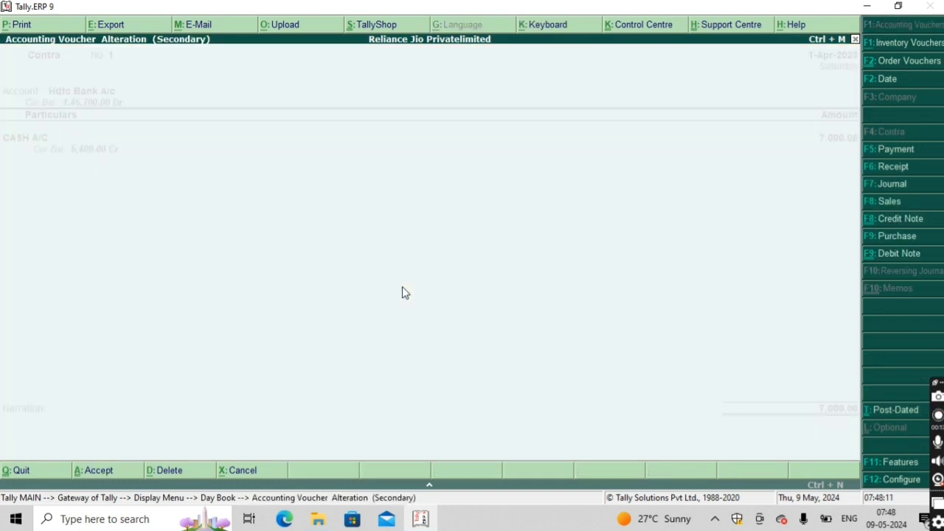
key("y")
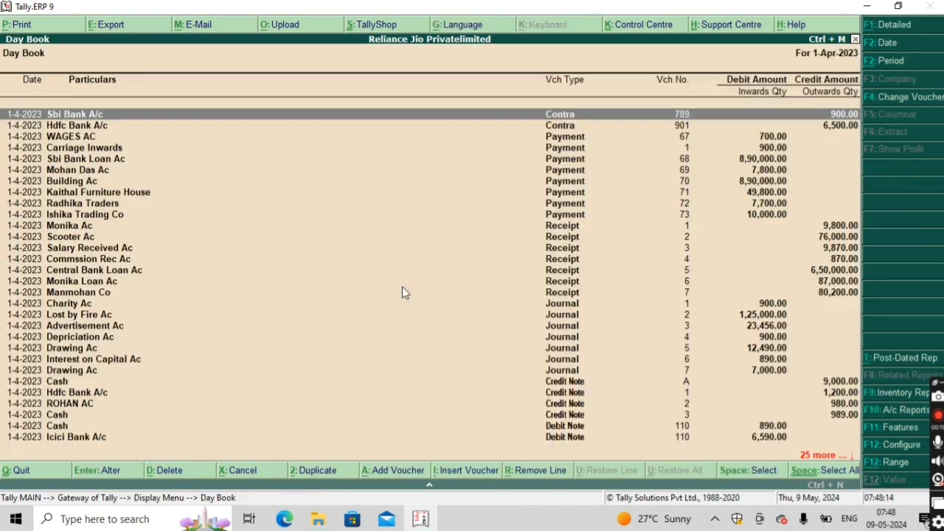
- Delete the Ishika Trading Co purchase voucher near the end of the Day Book
key("Down")
key("Down")
key("Down")
key("Down")
key("Down")
key("Down")
key("Down")
key("Down")
key("Down")
key("Down")
key("Down")
key("Down")
key("Down")
key("Down")
key("Down")
key("Down")
key("Down")
key("Down")
key("Down")
key("Down")
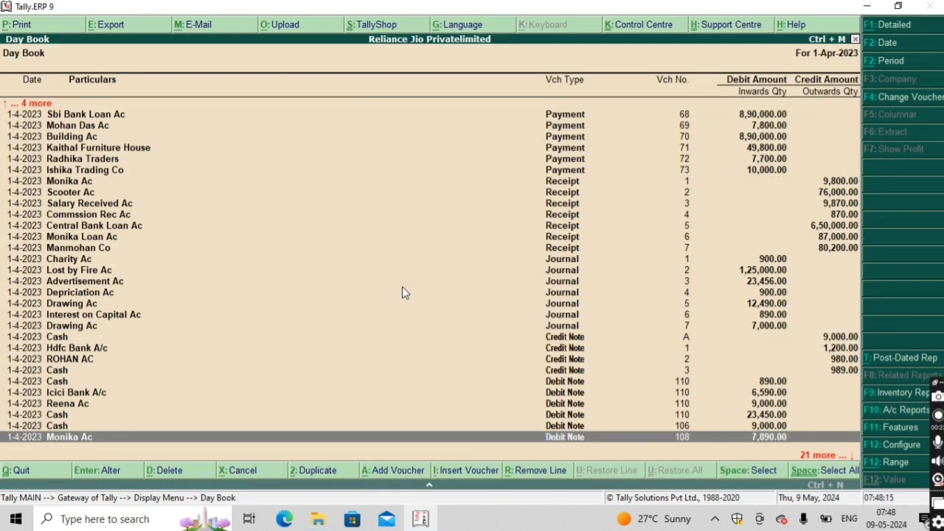
key("Down")
key("Down")
key("Down")
key("Down")
key("Down")
key("Down")
key("Down")
key("Down")
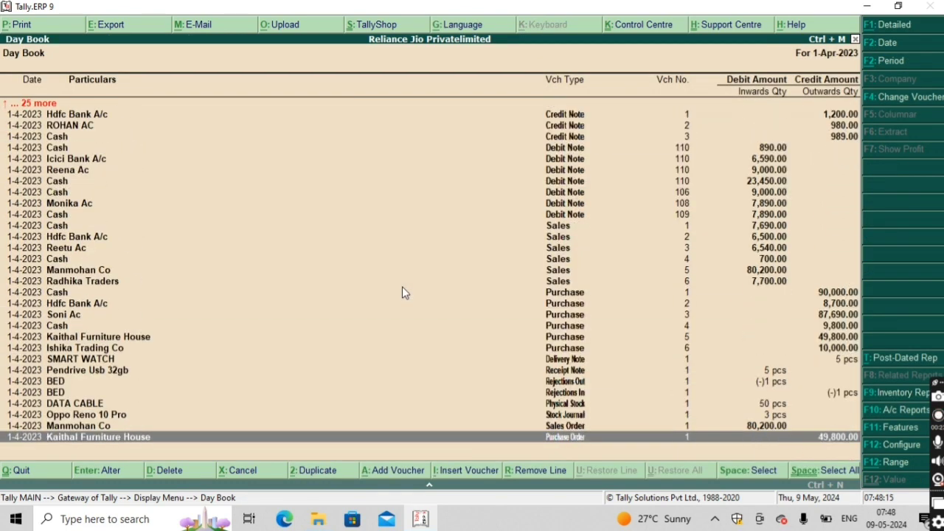
key("Up")
key("Up")
key("Up")
key("Up")
key("Up")
key("Up")
key("Up")
key("Up")
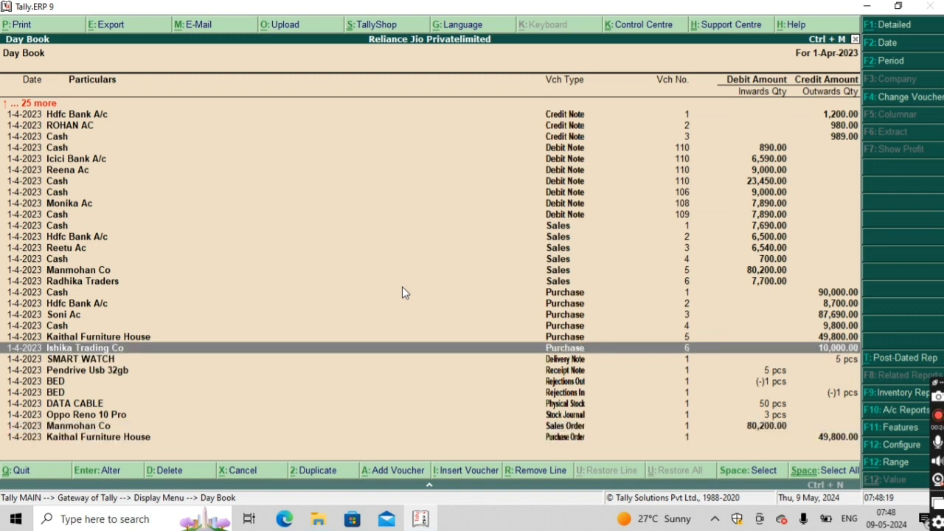
key("Return")
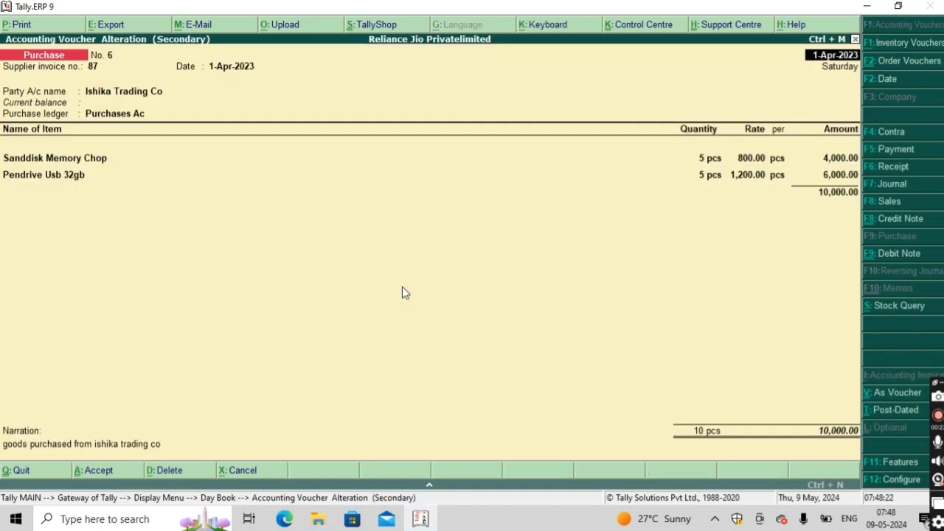
key("alt+d")
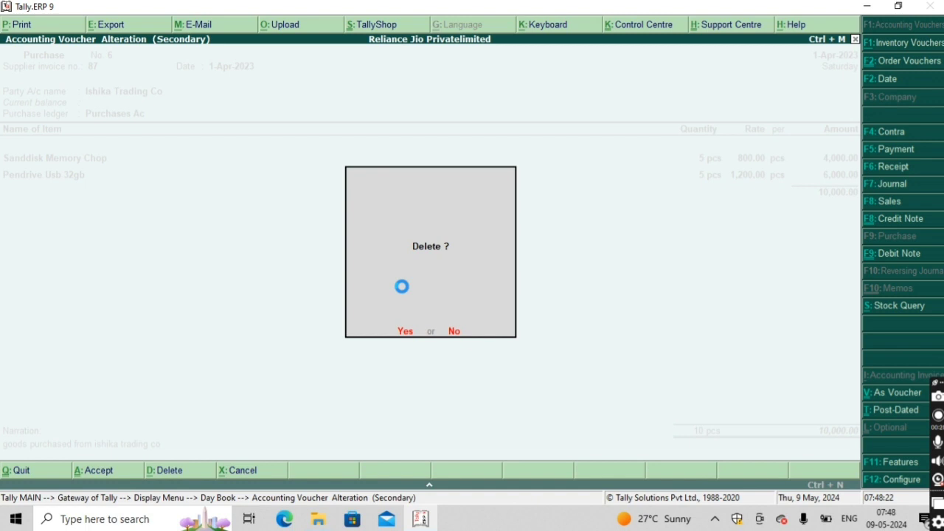
key("y")
- Delete the 90,000 Cash purchase voucher and the Hdfc Bank A/c purchase voucher from the Day Book
key("Up")
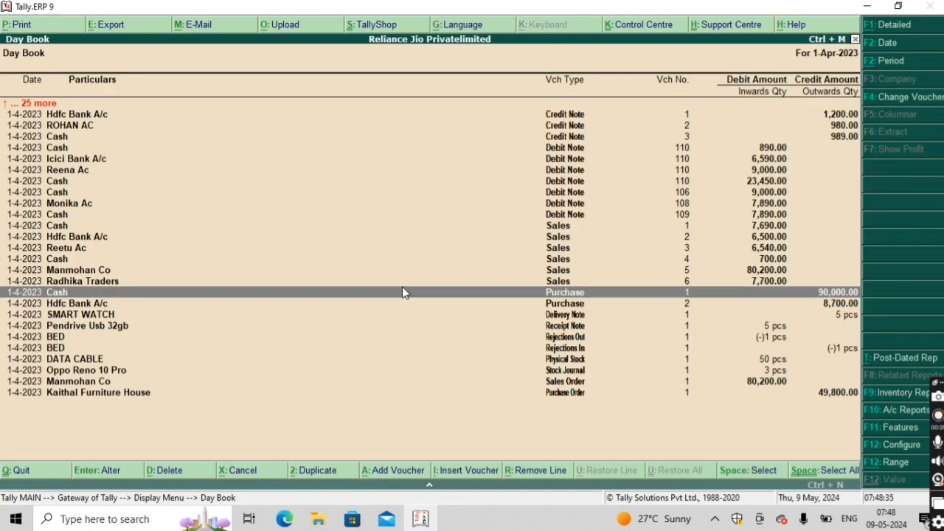
key("alt+d")
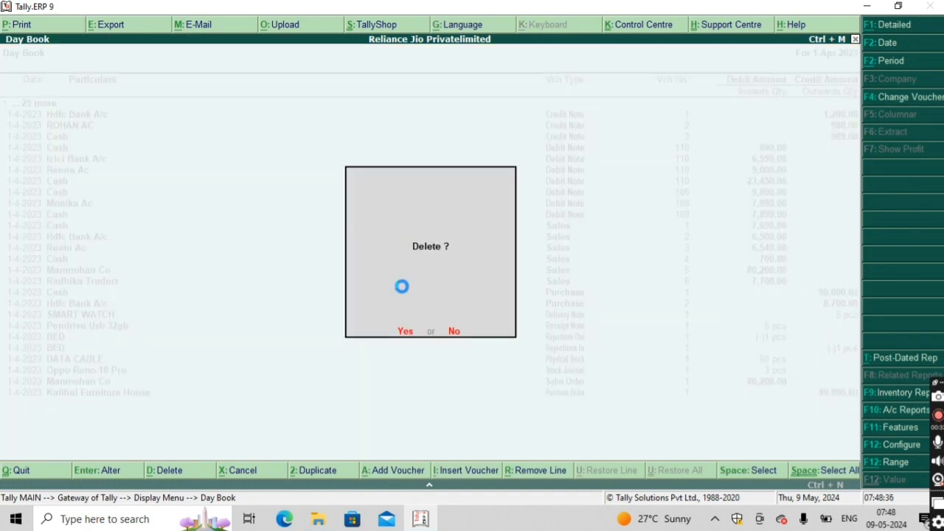
key("y")
key("Down")
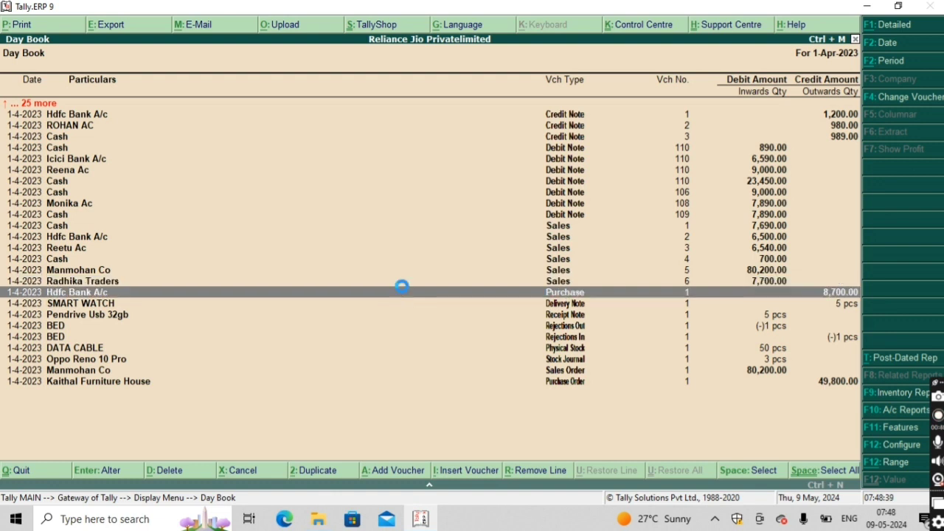
key("Return")
key("alt+d")
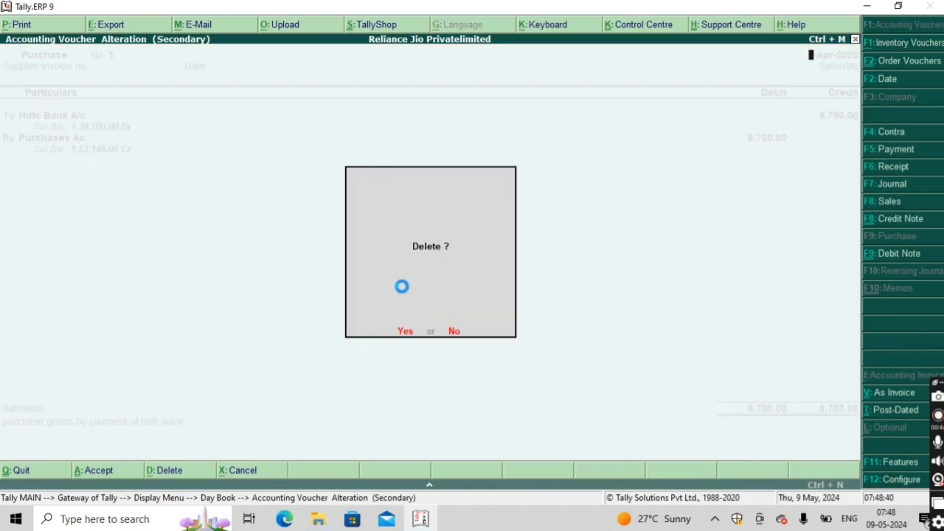
key("y")
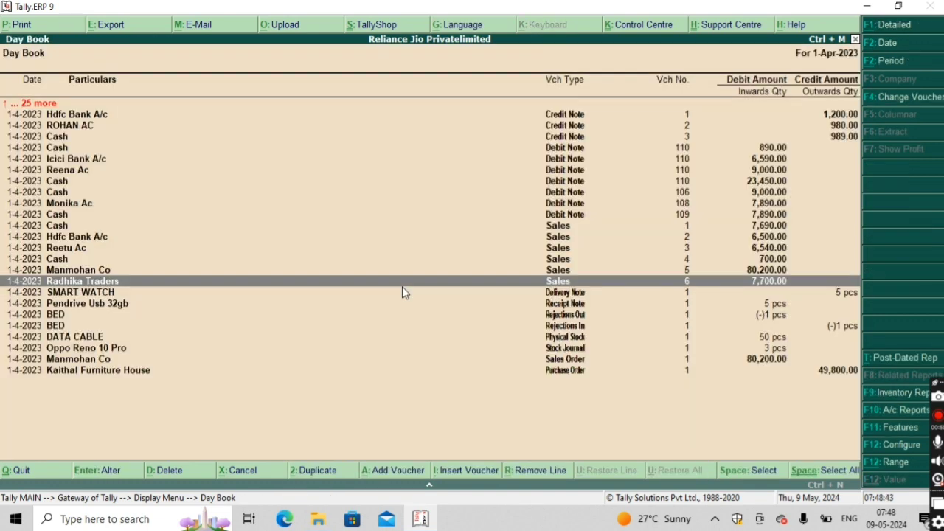
- Review the remaining Day Book entries up to the first one, and return to the Gateway of Tally
key("Page_Up")
key("Up")
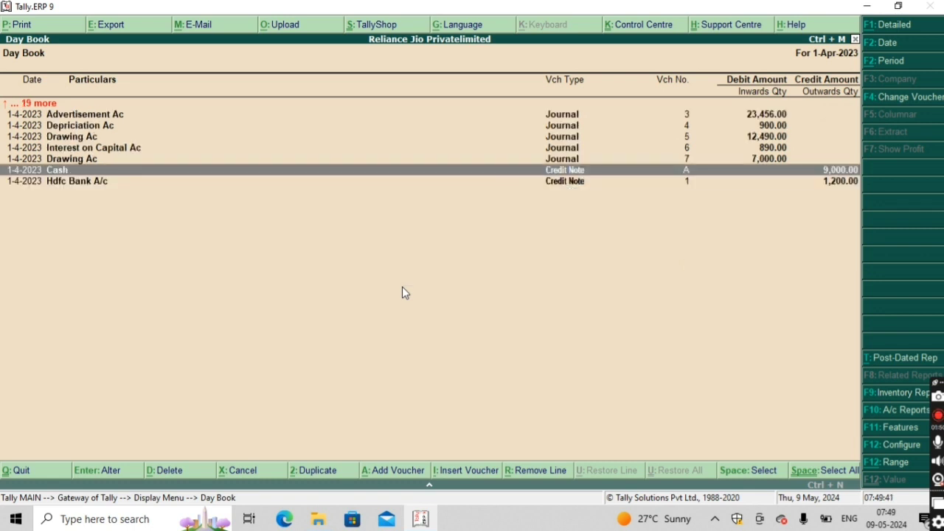
key("Up")
key("Up")
key("Up")
key("Up")
key("Up")
key("Up")
key("Up")
key("Up")
key("Up")
key("Up")
key("Up")
key("Up")
key("Up")
key("Up")
key("Up")
key("Up")
key("Up")
key("Up")
key("Up")
key("Up")
key("Up")
key("Up")
key("Up")
key("Up")
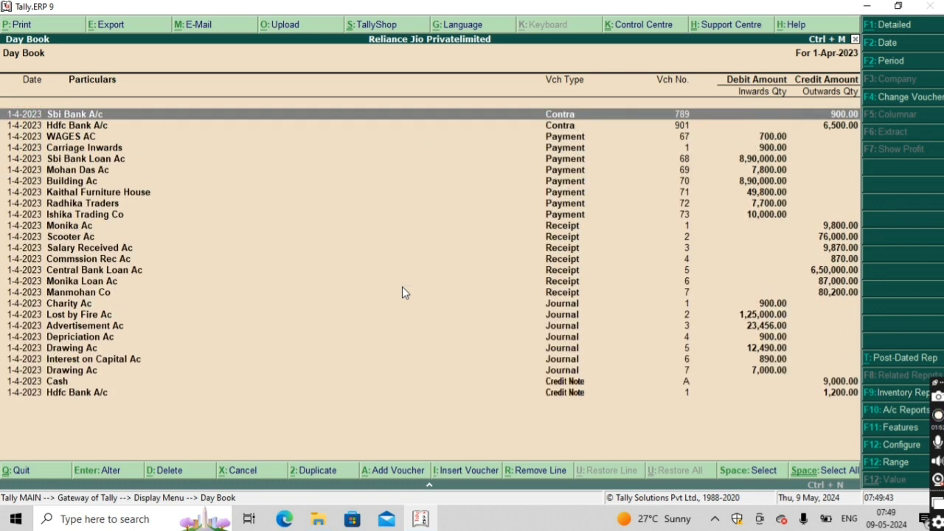
key("Escape")
key("Escape")
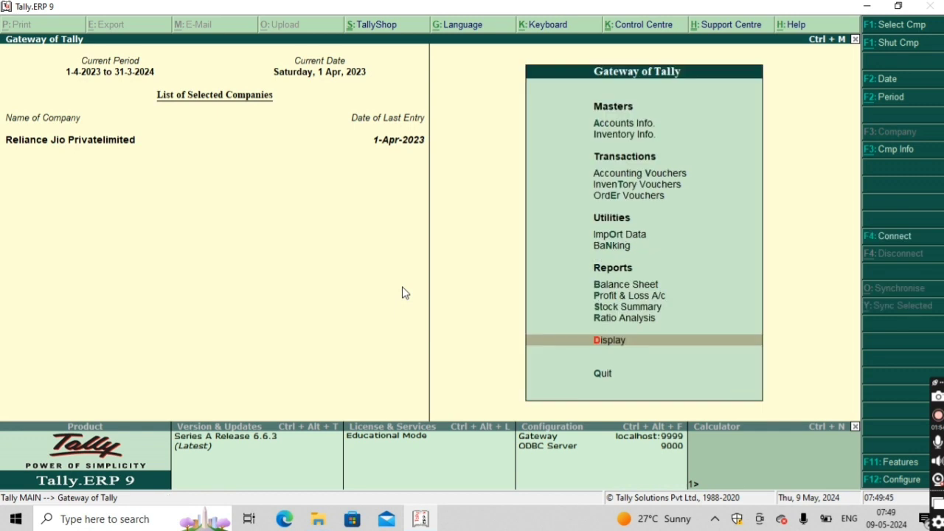
- Open a new purchase accounting voucher and switch it to item invoice mode
key("Up")
key("Up")
key("Up")
key("Up")
key("Up")
key("Up")
key("Up")
key("Up")
key("Up")
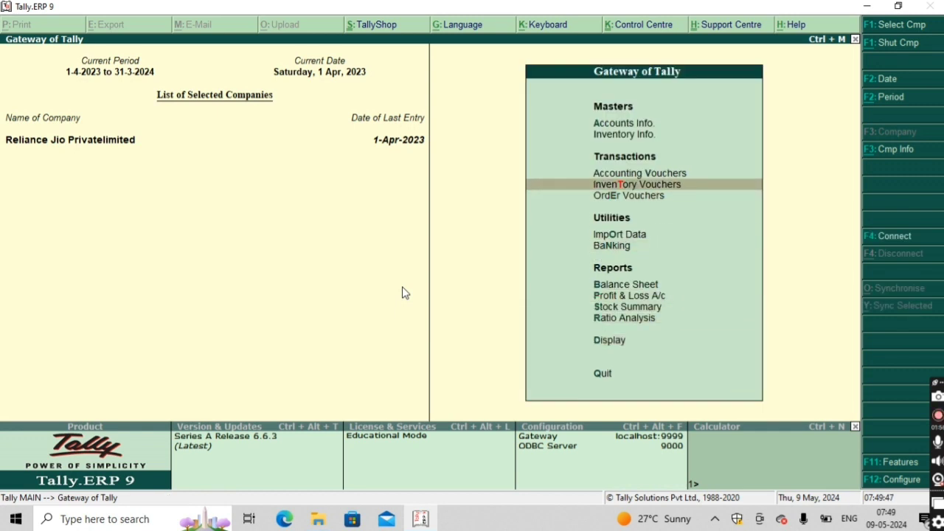
key("Return")
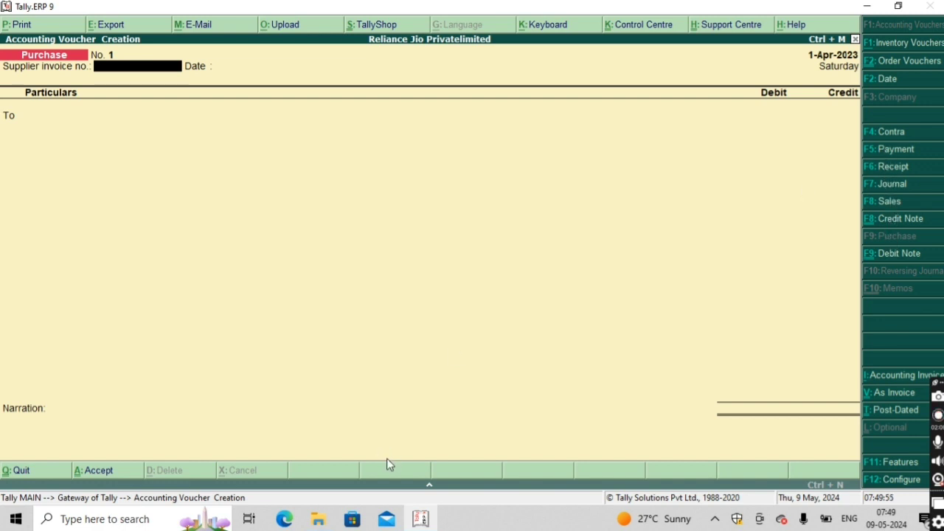
key("ctrl+v")
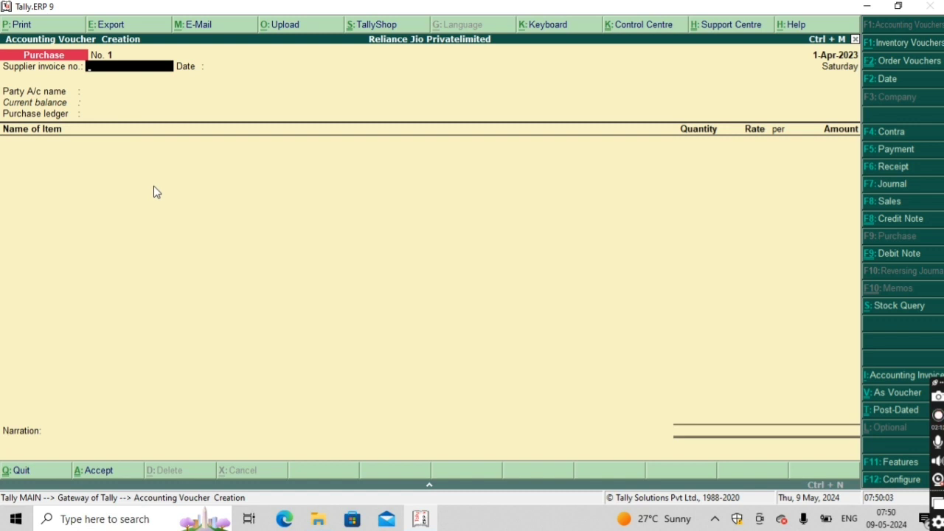
- Leave the supplier invoice number and date blank and choose Kaithal Furniture House as the party account
key("Return")
key("Return")
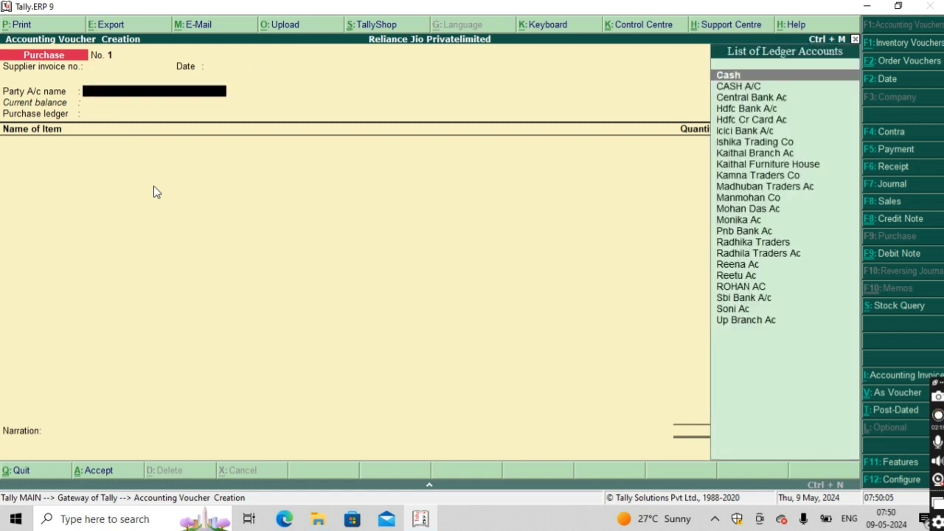
key("Down")
key("Down")
key("Down")
key("Down")
key("Down")
key("Down")
key("Down")
key("Down")
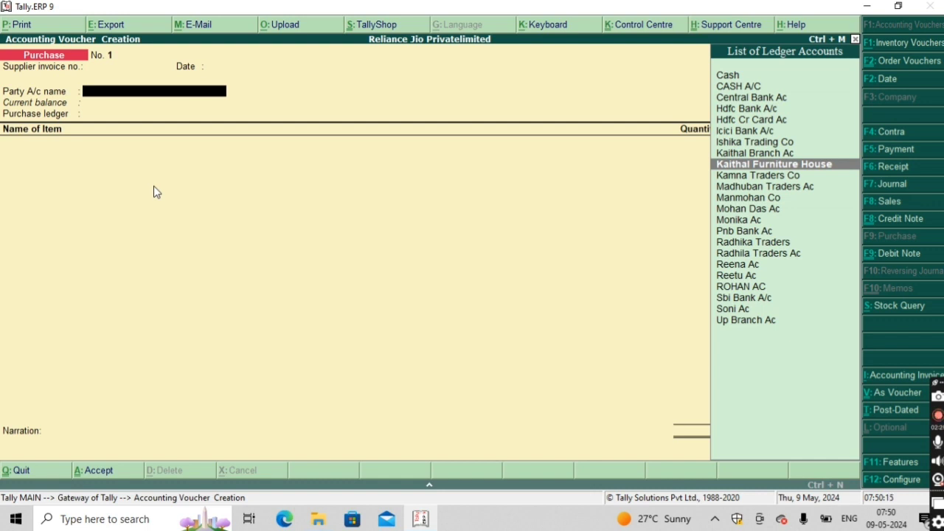
key("Return")
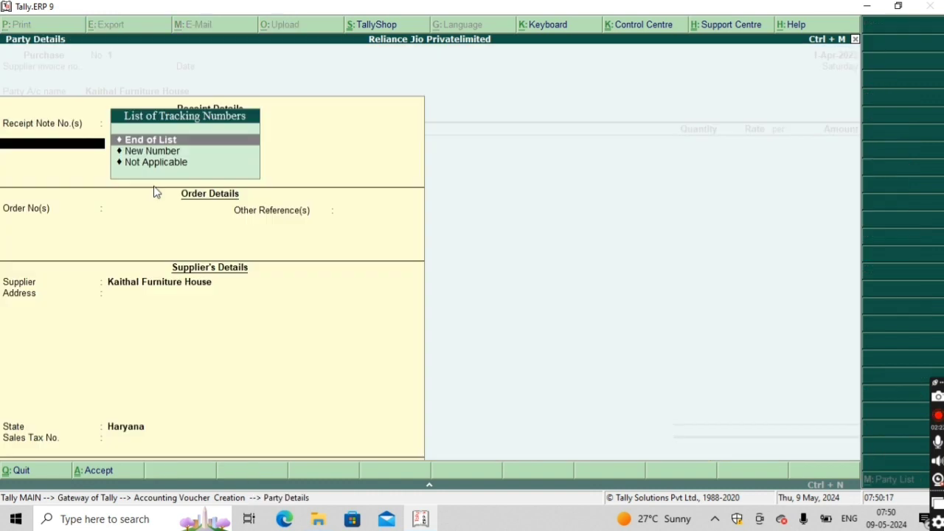
- Accept the party details with End of List for the receipt note and order numbers, keeping the default supplier data
key("Return")
key("Return")
key("Return")
key("Return")
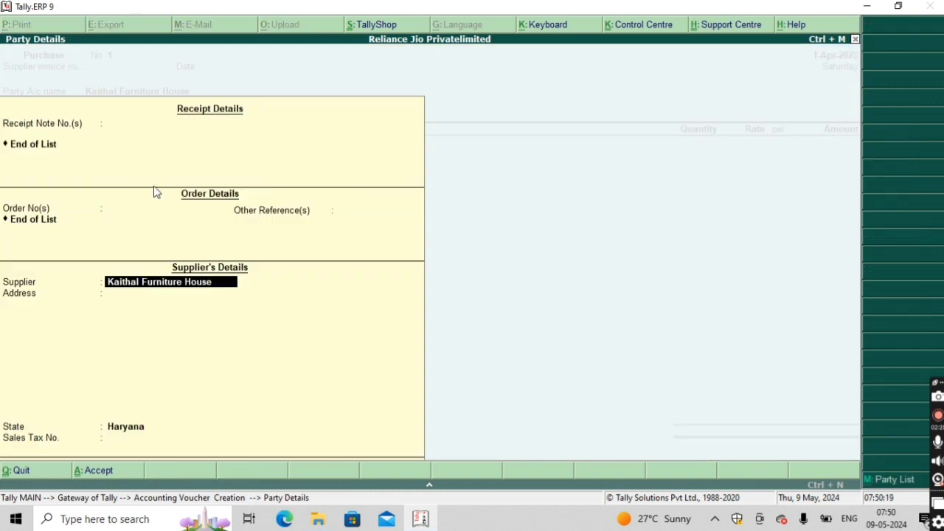
key("Return")
key("Return")
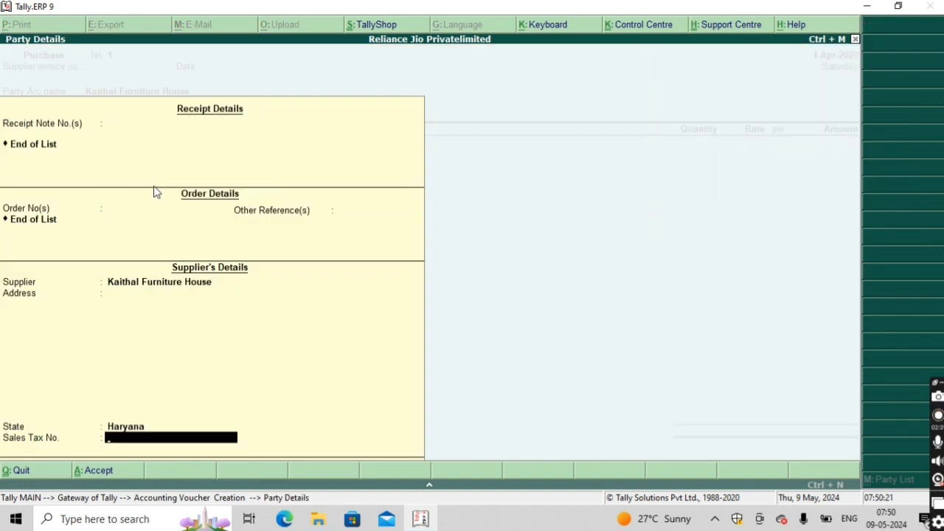
key("Return")
- Choose Purchases Ac as the purchase ledger and add BED, with tracking and order numbers Not Applicable and Bombay Store as godown
key("Down")
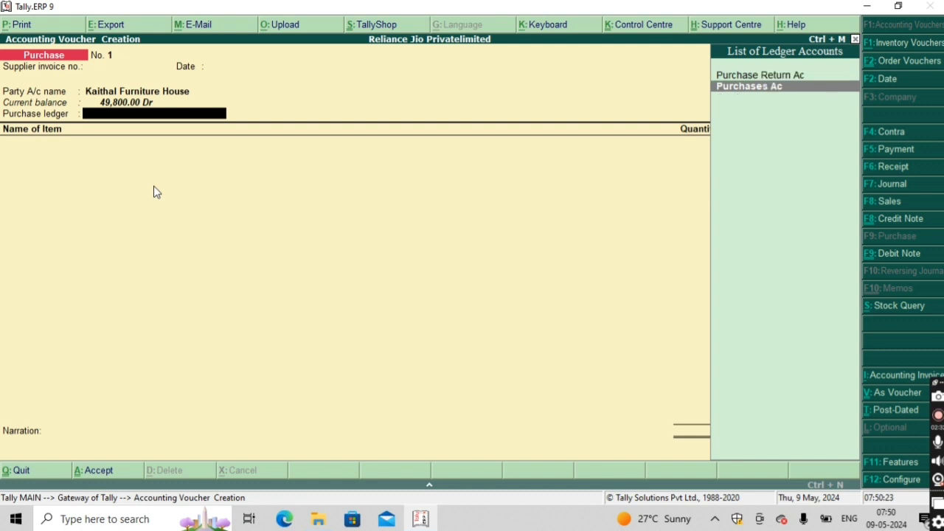
key("Return")
type("B")
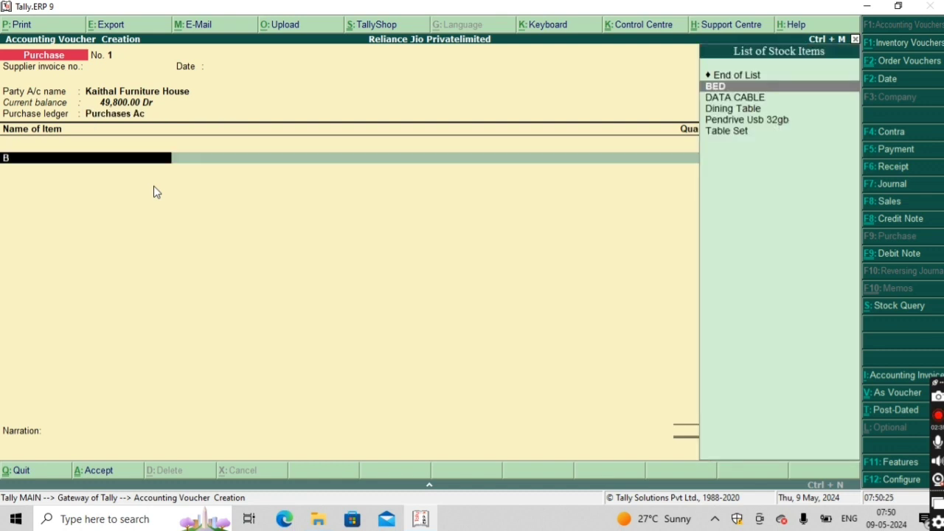
key("Return")
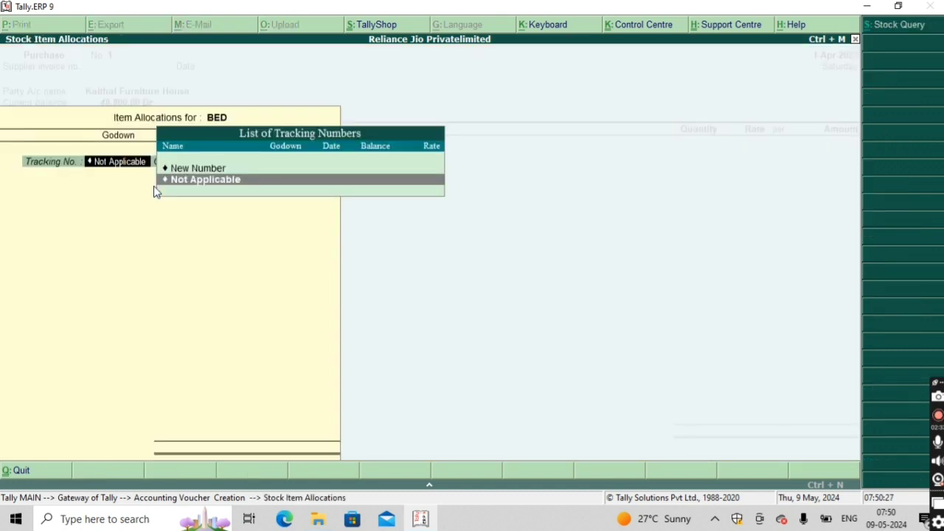
key("Return")
key("Return")
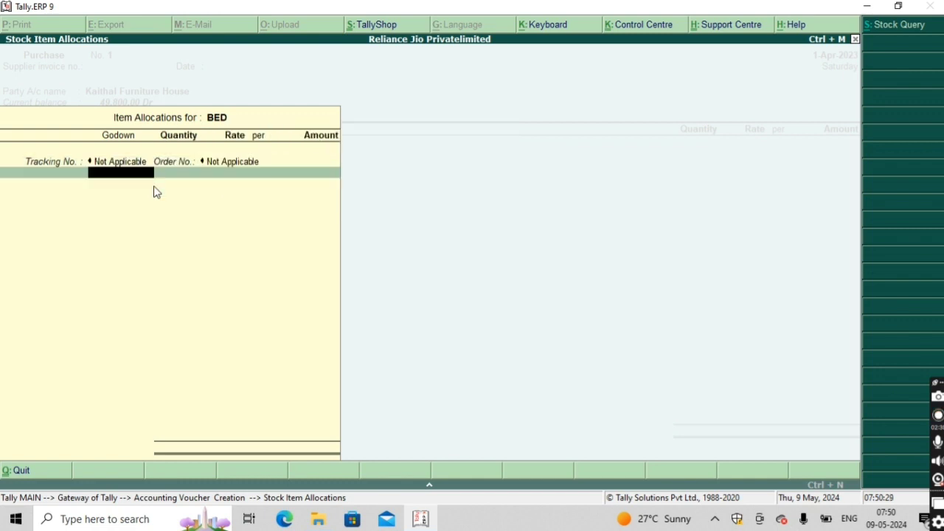
key("Return")
- Enter 2 pcs of BED at a rate of 12,000 and accept the item allocation
type("2")
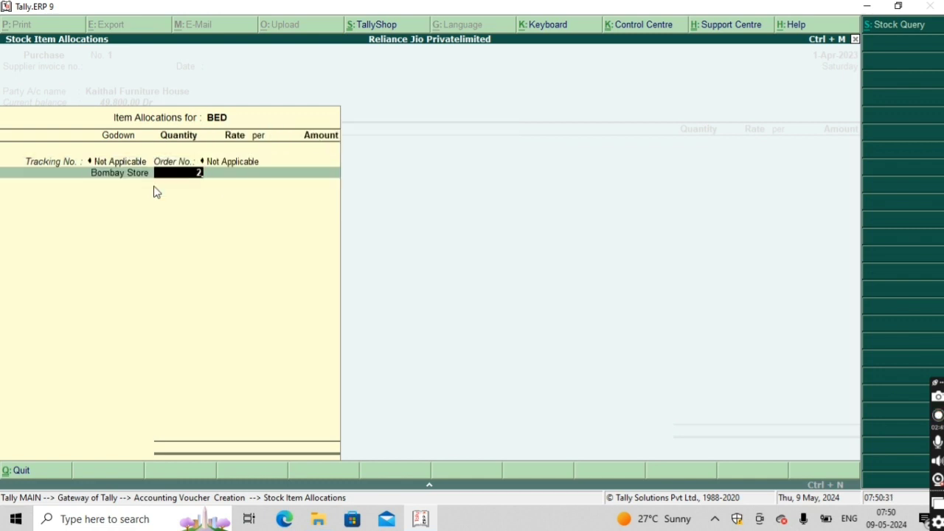
key("Return")
type("12000")
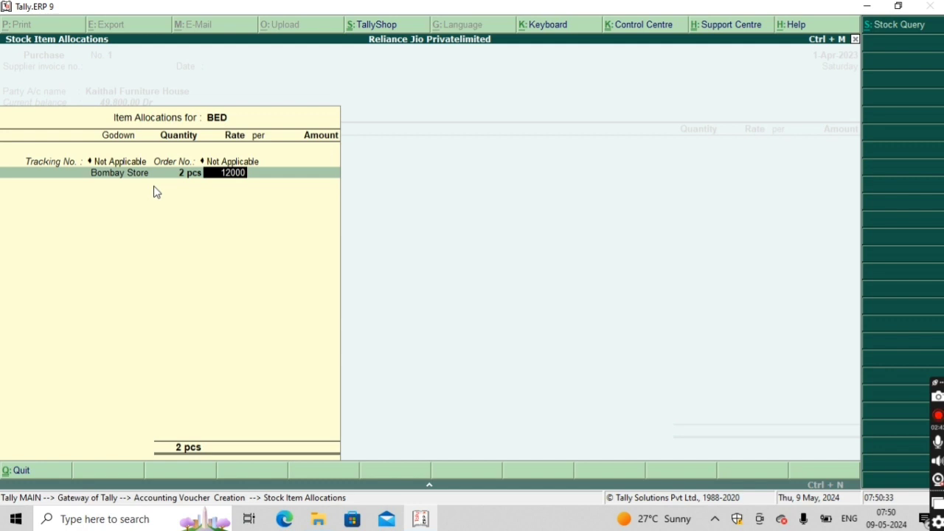
key("Return")
key("Return")
key("Return")
key("Return")
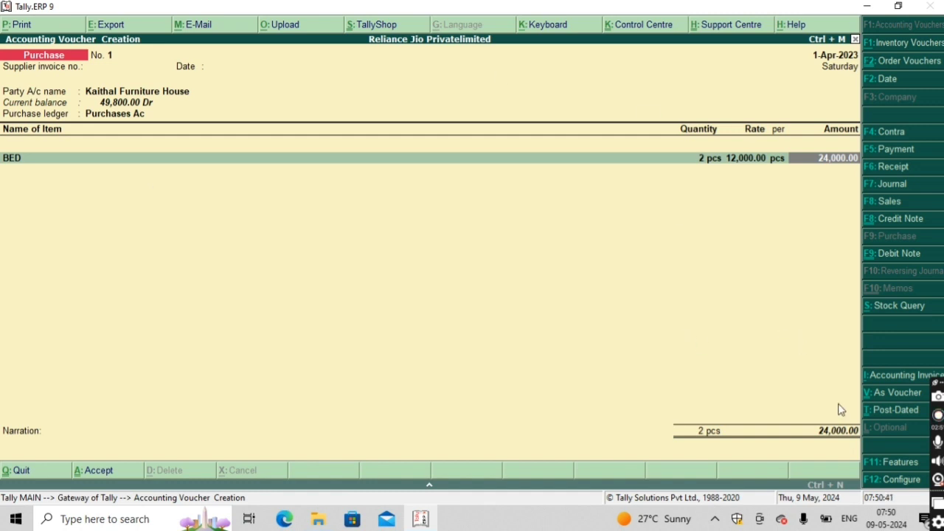
- Enable the separate discount column in invoices in the company's inventory features and save the change
left_click(892, 458)
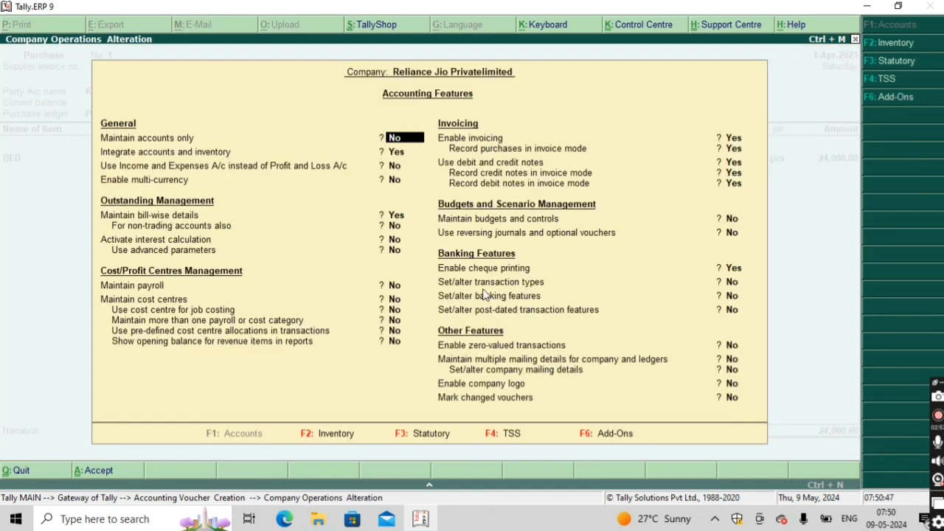
left_click(336, 453)
left_click(729, 215)
key("y")
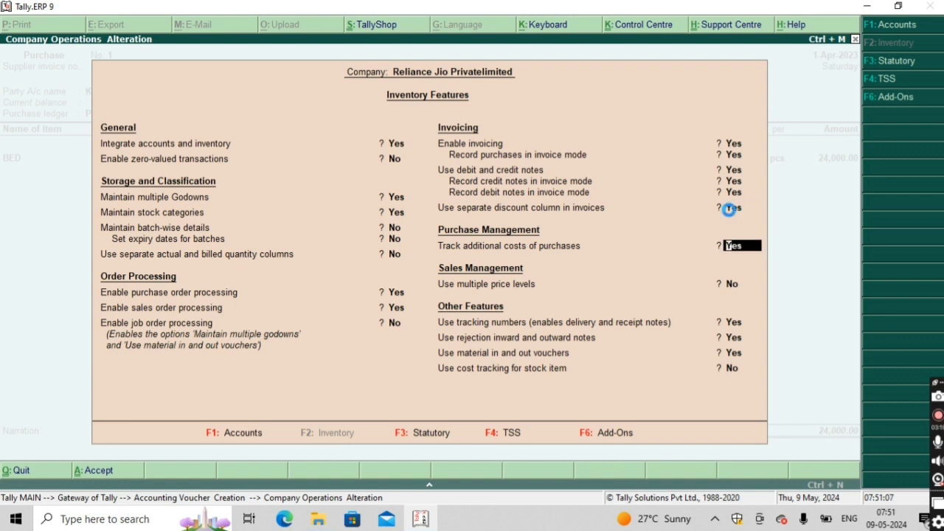
key("ctrl+a")
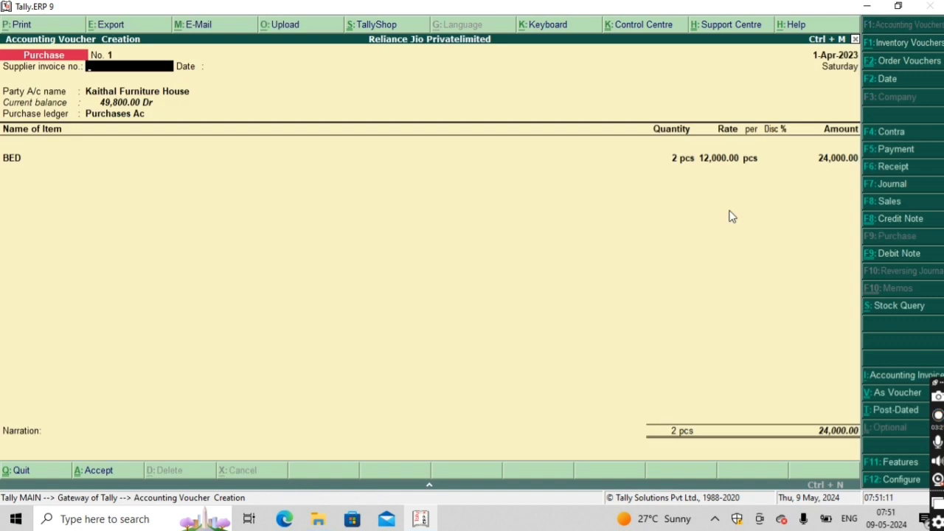
- Keep Kaithal Furniture House with its existing party details and Purchases Ac as the purchase ledger
key("Return")
key("Return")
key("Return")
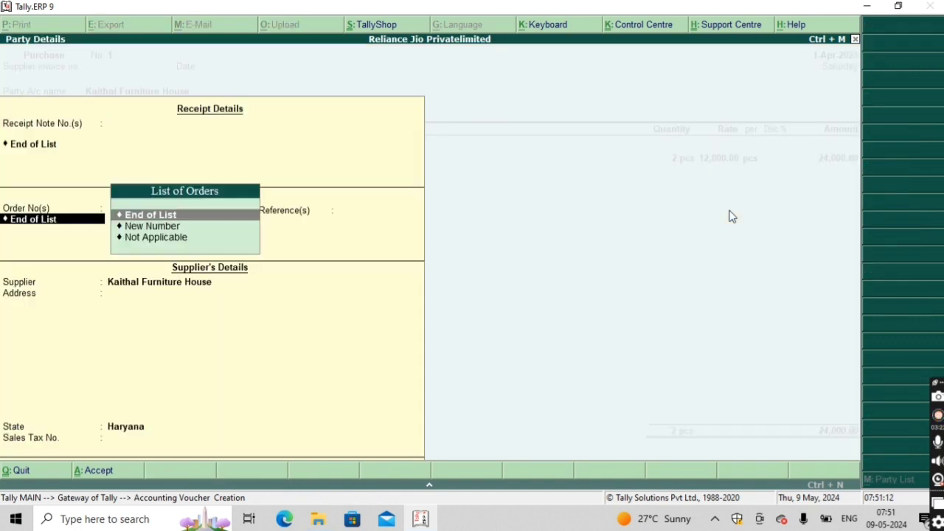
key("ctrl+a")
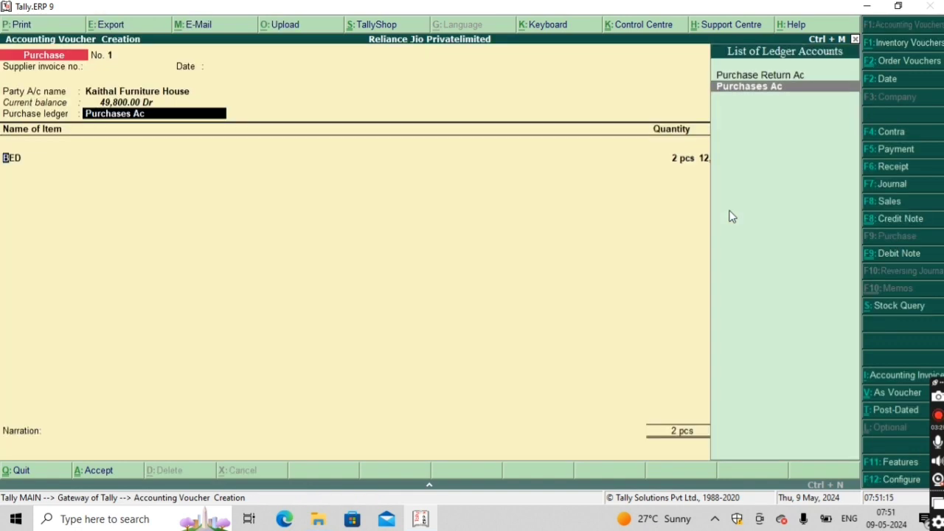
key("Return")
- Reopen the BED allocation, set its discount to 5%, and accept the item line
key("Return")
key("Return")
key("Return")
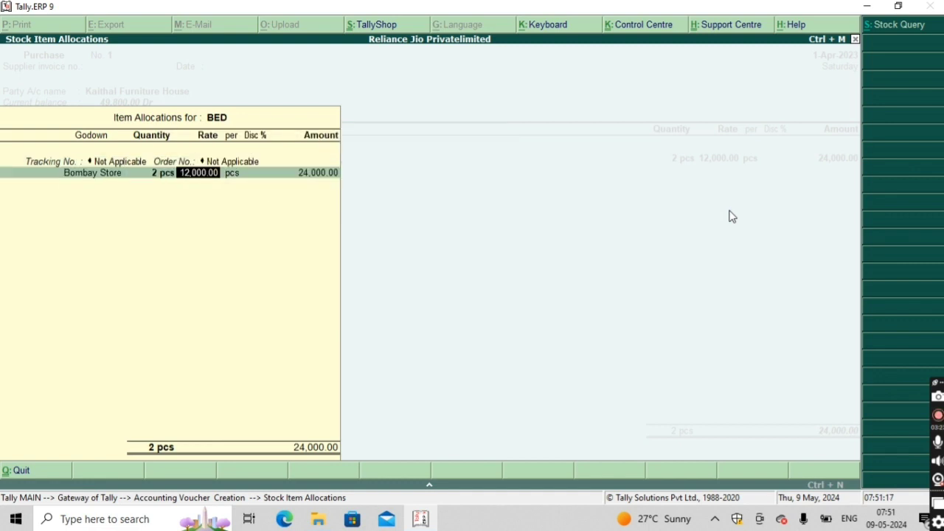
key("Return")
type("5")
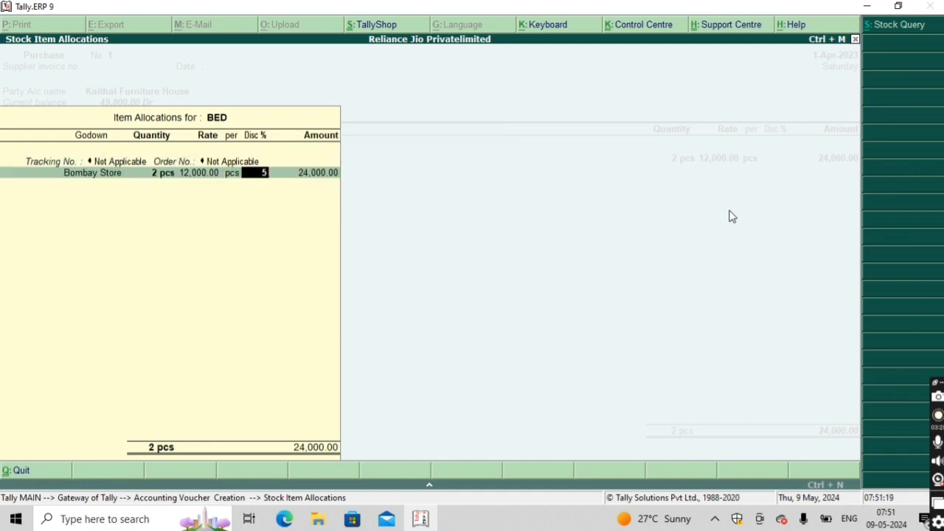
key("Return")
key("Return")
key("Return")
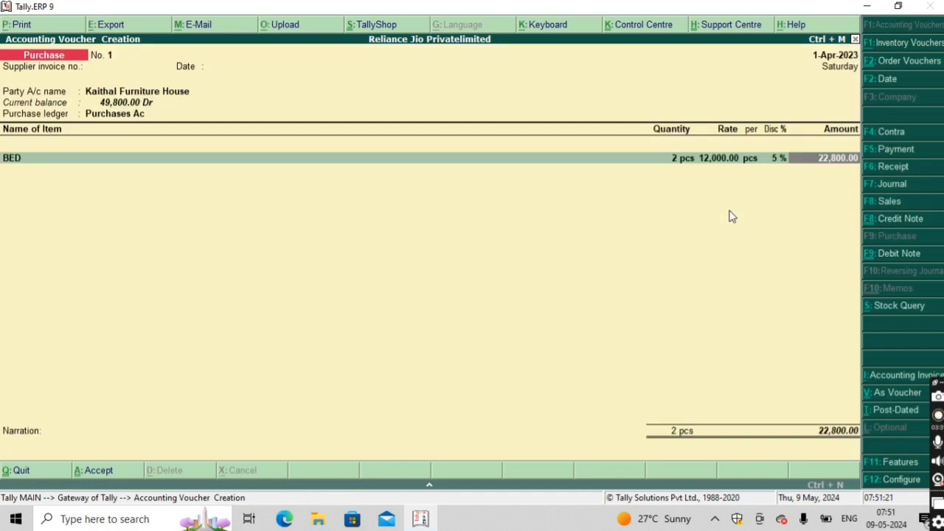
key("Return")
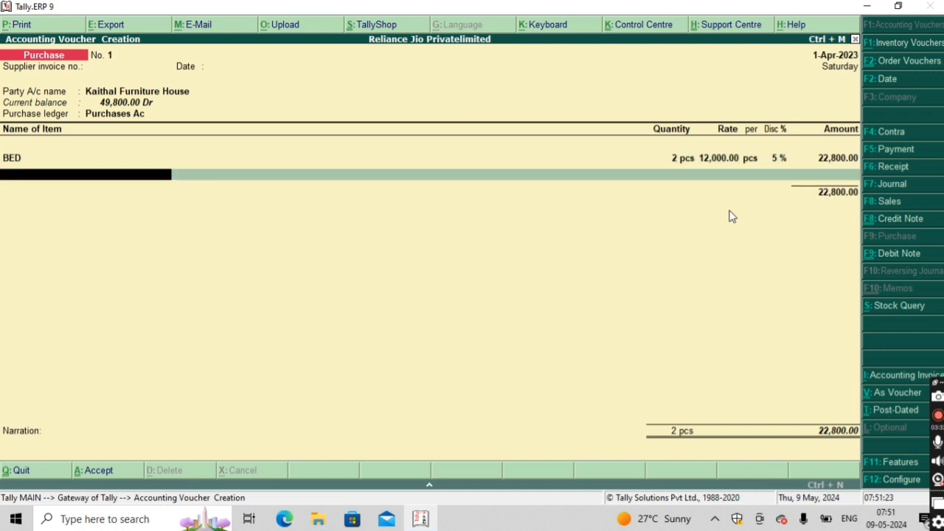
- Add SOFA as the second item, with tracking and order numbers Not Applicable and Bombay Store as godown
type("S")
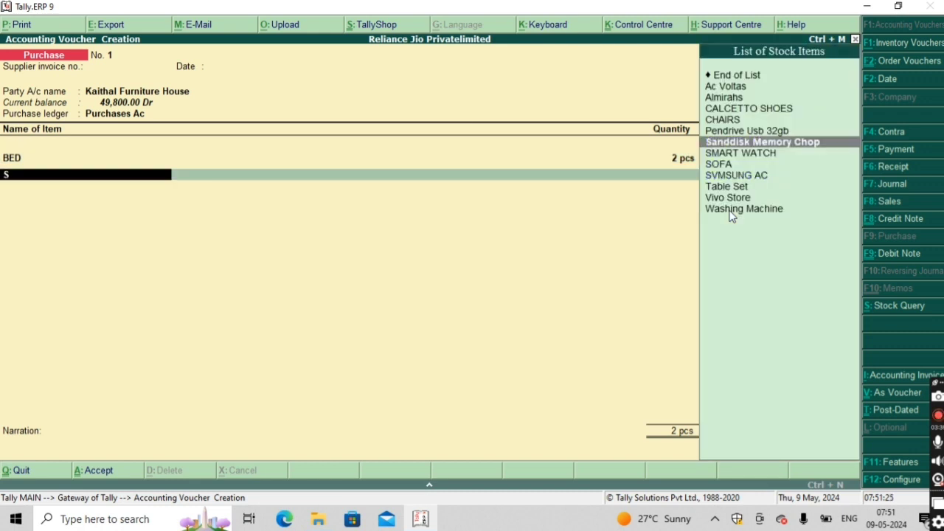
key("Down")
key("Down")
key("Return")
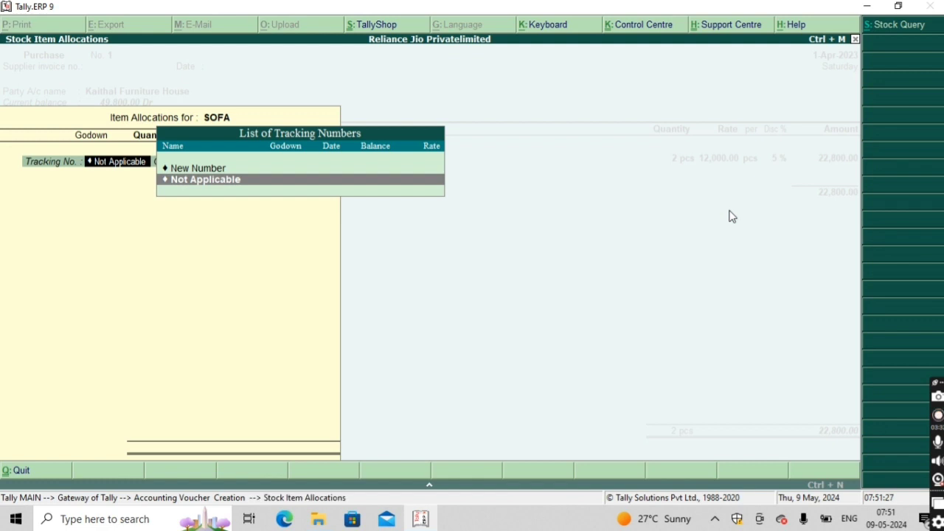
key("Return")
key("Return")
- Enter 3 pcs of SOFA at a rate of 25,000 with a 25% discount and accept the allocation
type("3")
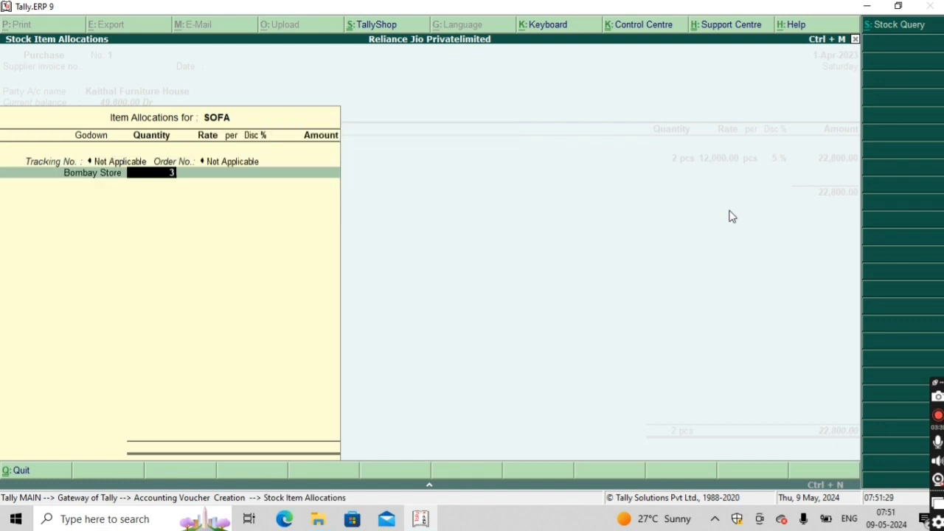
key("Return")
type("25")
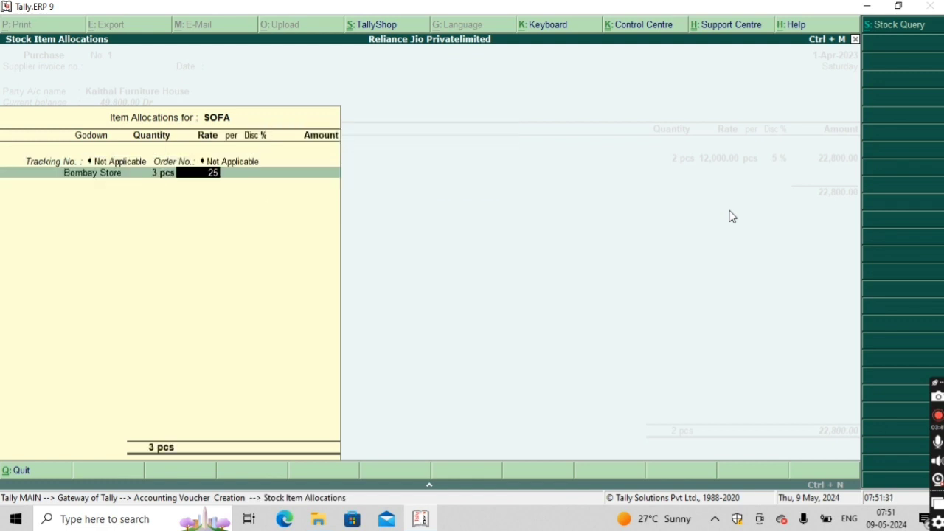
type(",000")
key("Return")
key("Return")
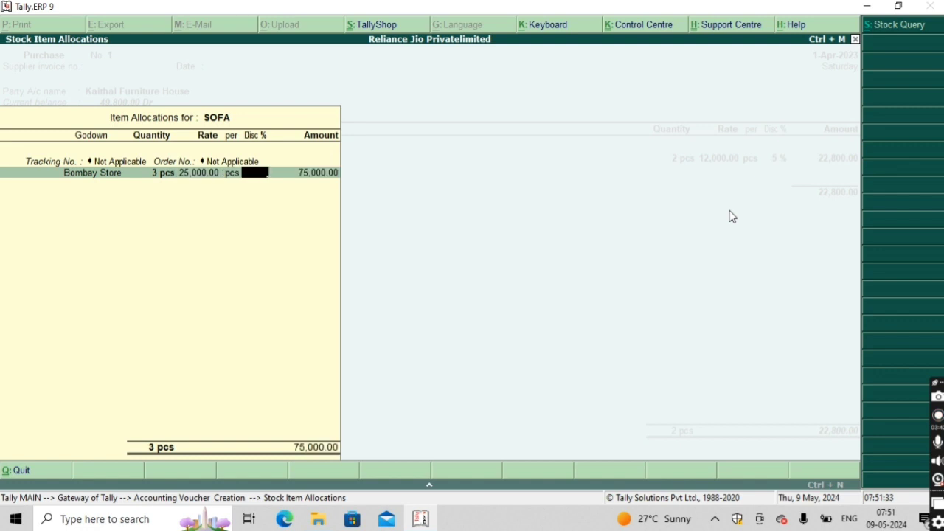
type("25")
key("Return")
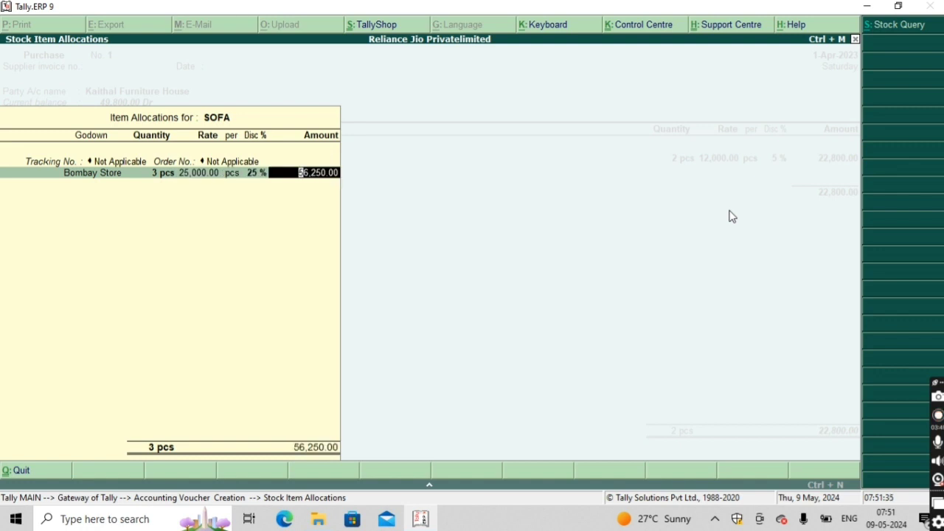
key("Return")
key("Return")
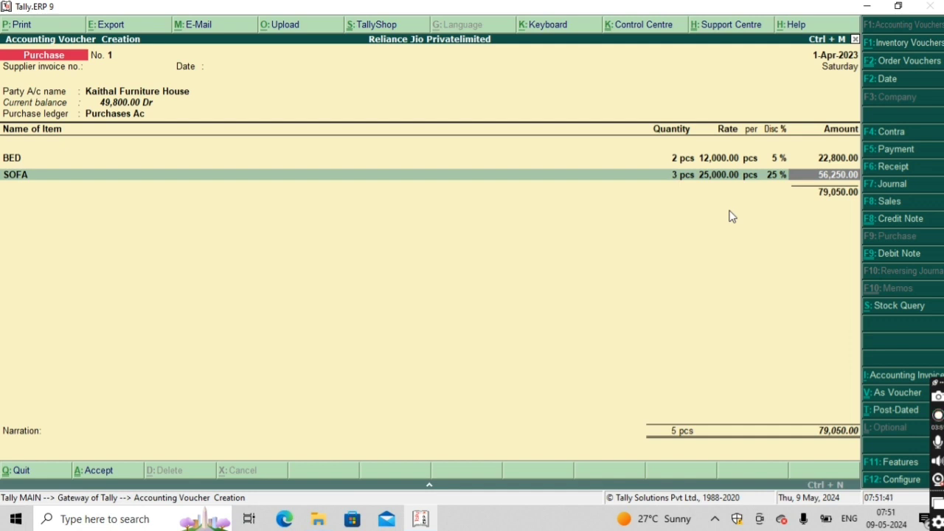
- End the item list, leave the narration blank, and save the Kaithal Furniture House purchase voucher
key("Return")
key("Return")
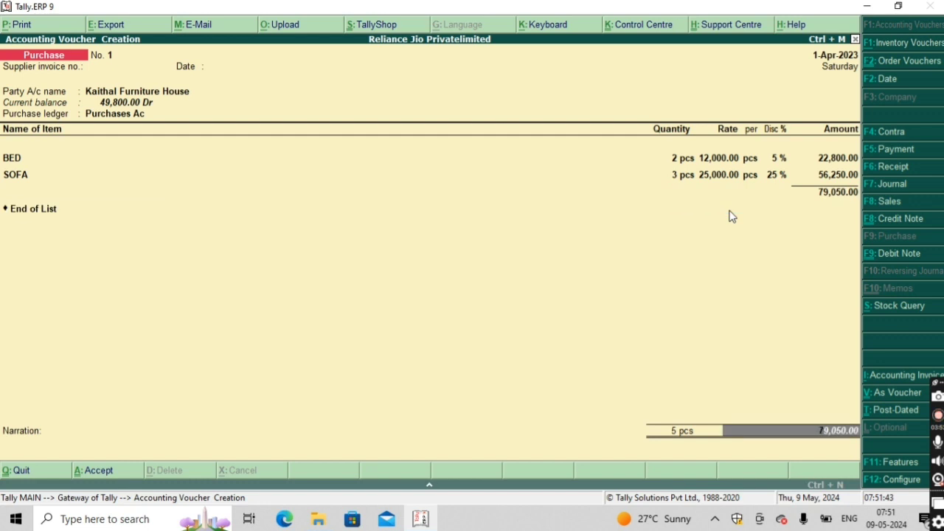
key("Return")
key("Return")
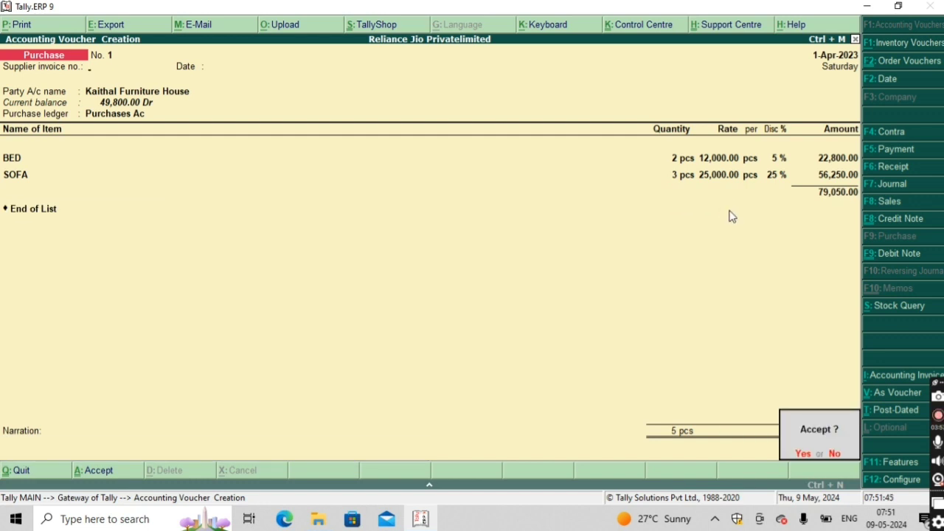
key("Return")
- Leave the new voucher's supplier invoice number and date blank, choose Madhuban Traders Ac as party, and accept its default details
key("Return")
key("Return")
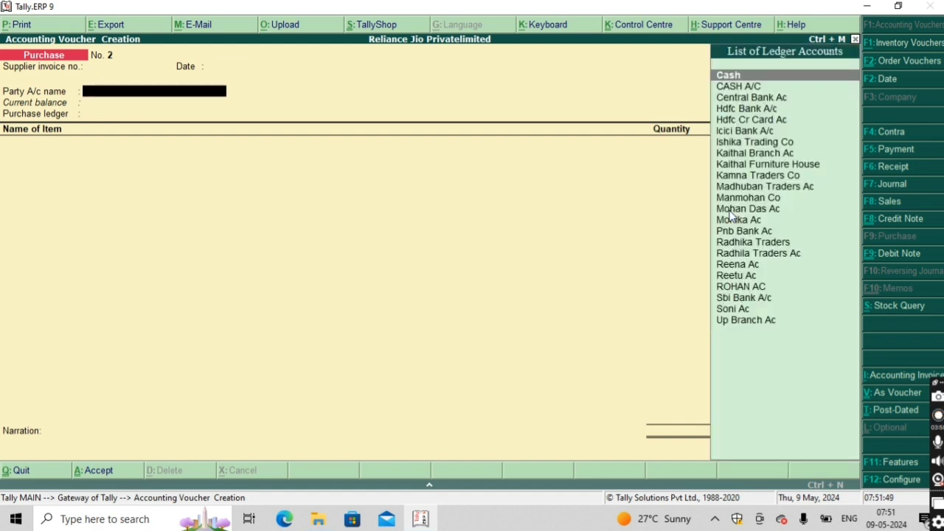
type("M")
key("Down")
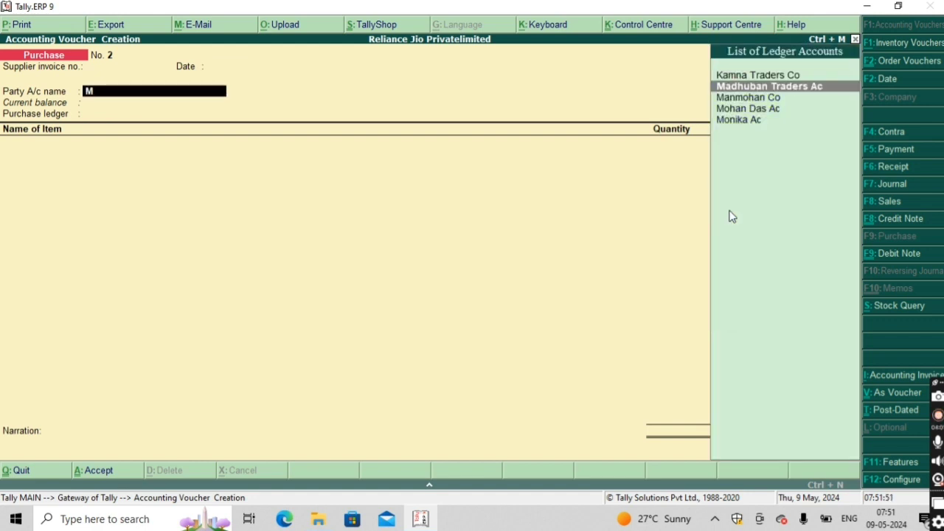
key("Return")
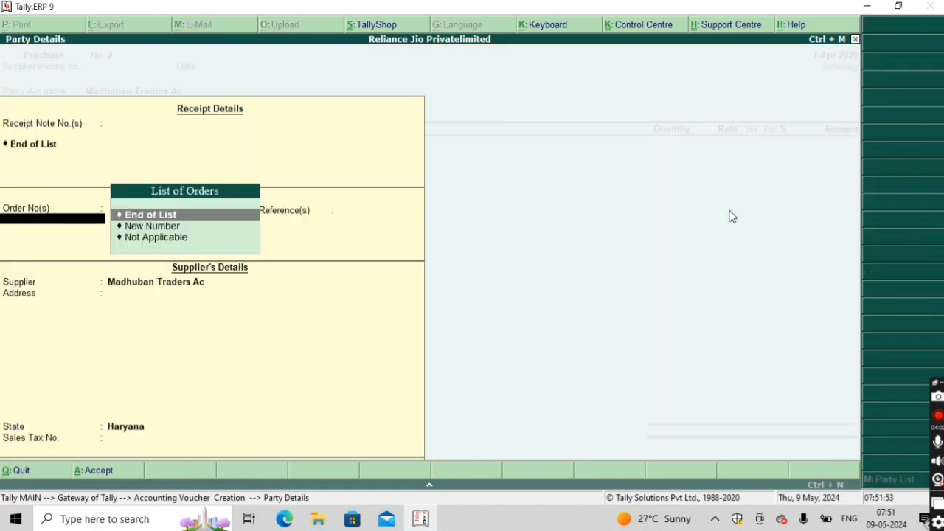
key("ctrl+a")
- Choose Purchases Ac as the purchase ledger and add Dining Table as the first item
key("Down")
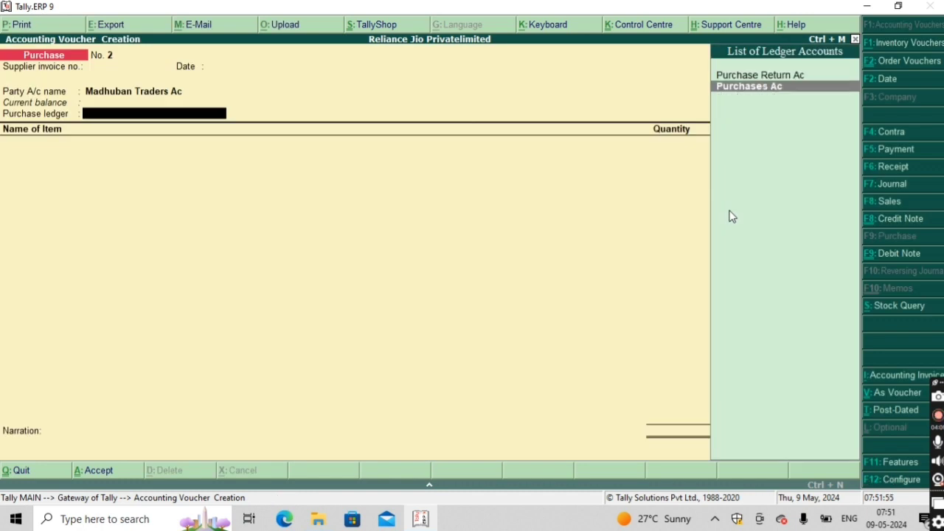
key("Return")
type("V")
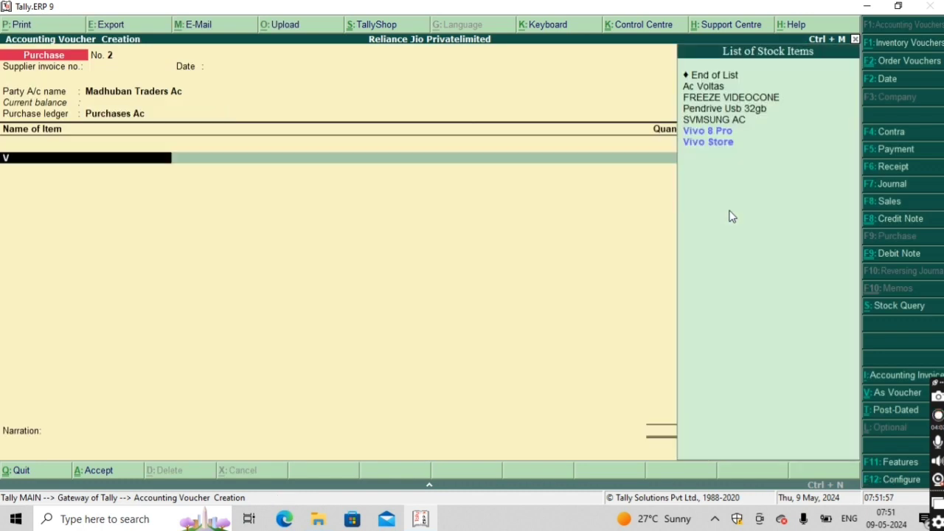
key("BackSpace")
type("D")
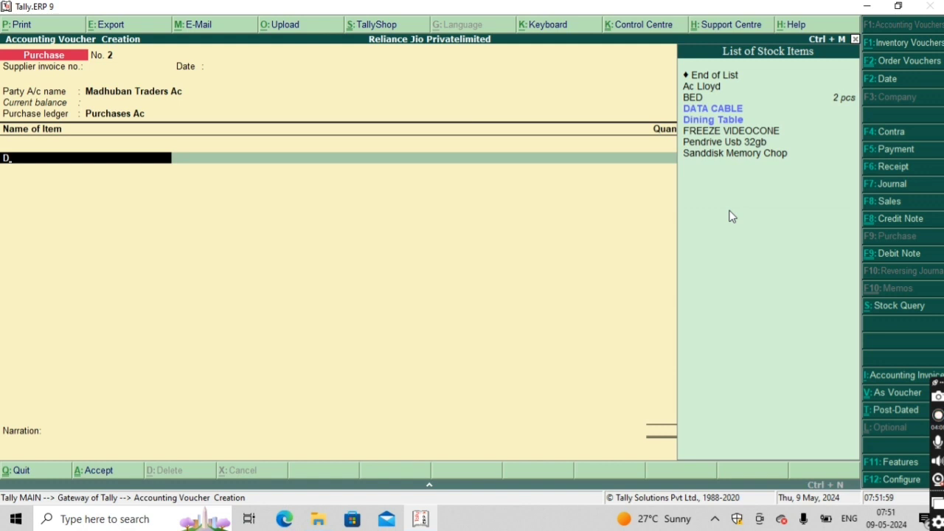
key("Down")
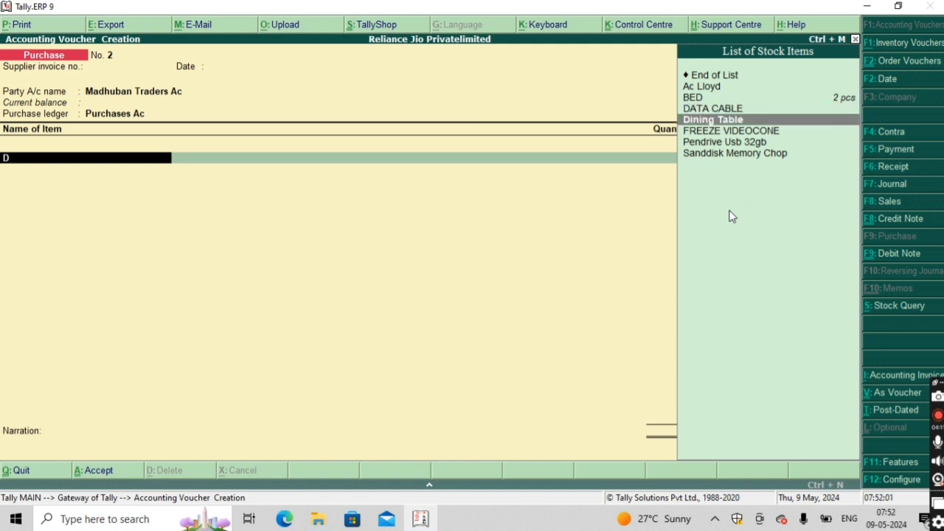
key("Return")
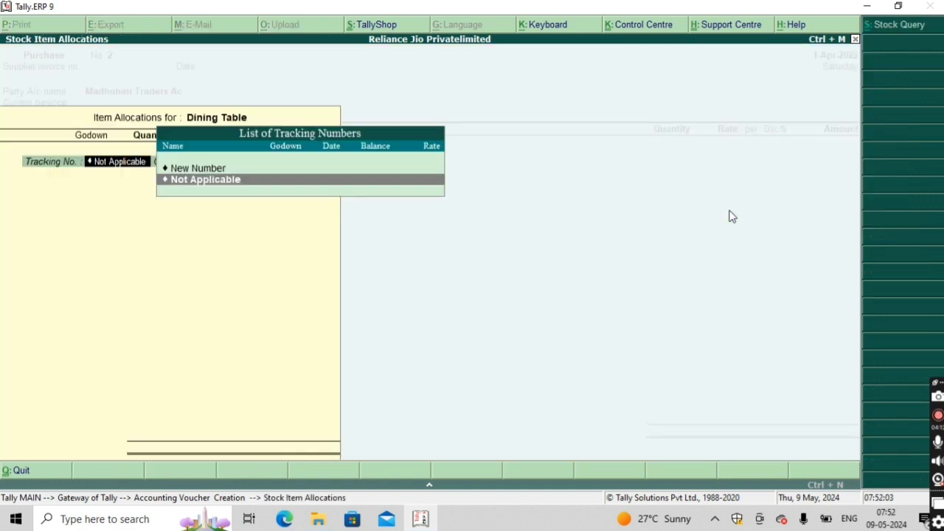
- Allocate 3 pcs of Dining Table to Bombay Store at a rate of 7,800 with a 50% discount and accept the item line
key("Return")
key("Return")
key("Return")
type("3")
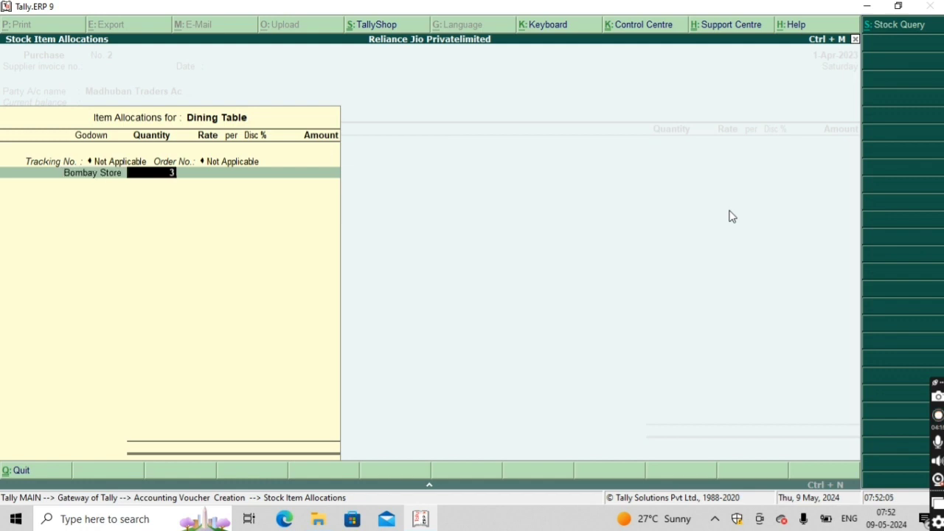
key("Return")
type("7800")
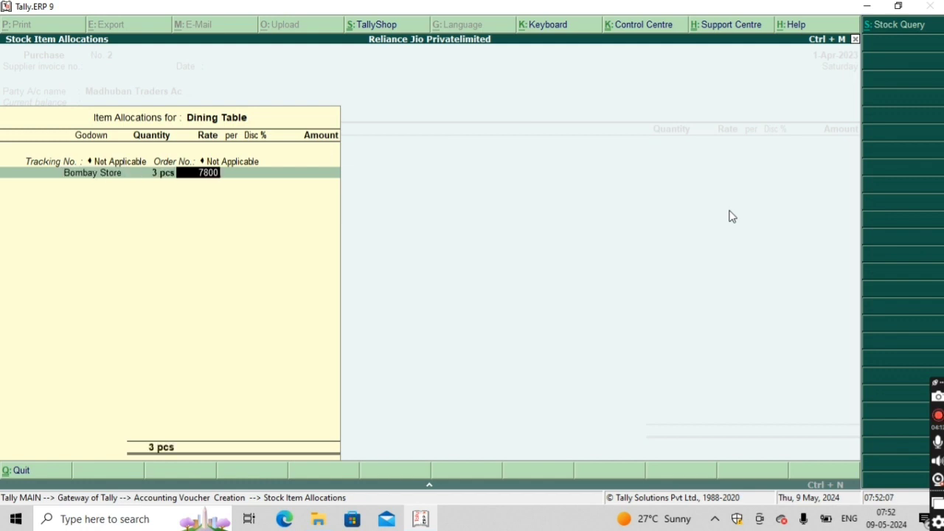
key("Return")
key("Return")
type("5")
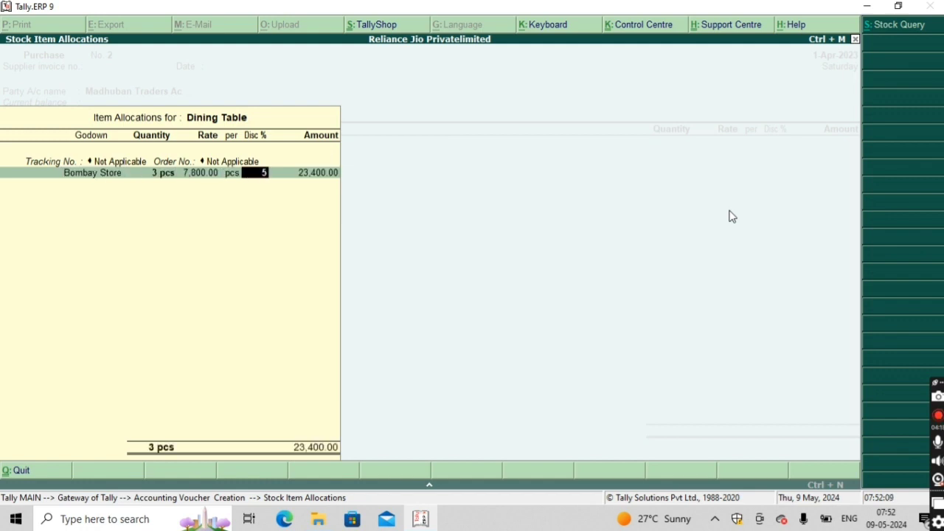
type("0")
key("Return")
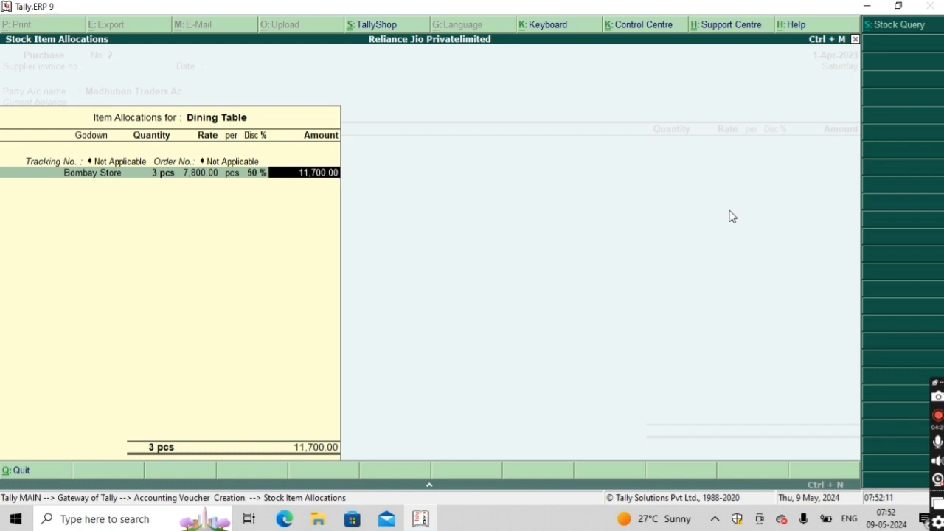
key("Return")
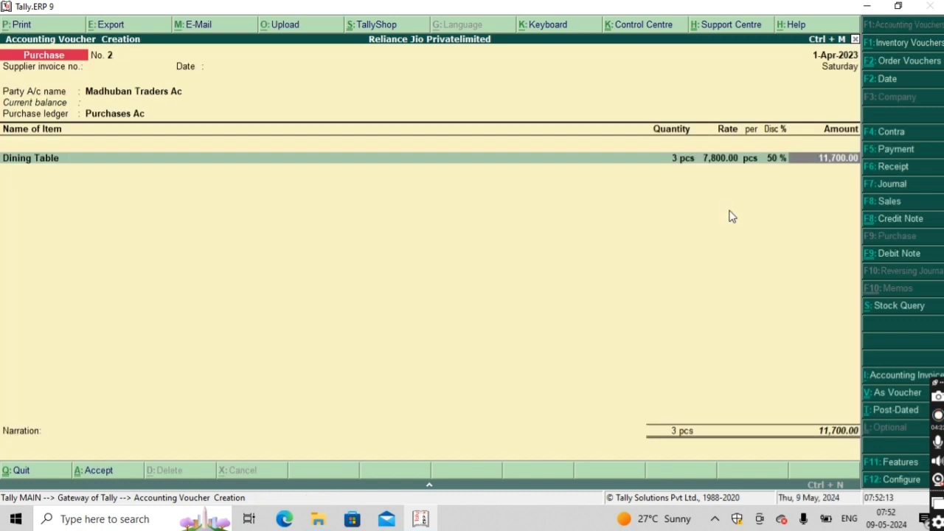
key("Return")
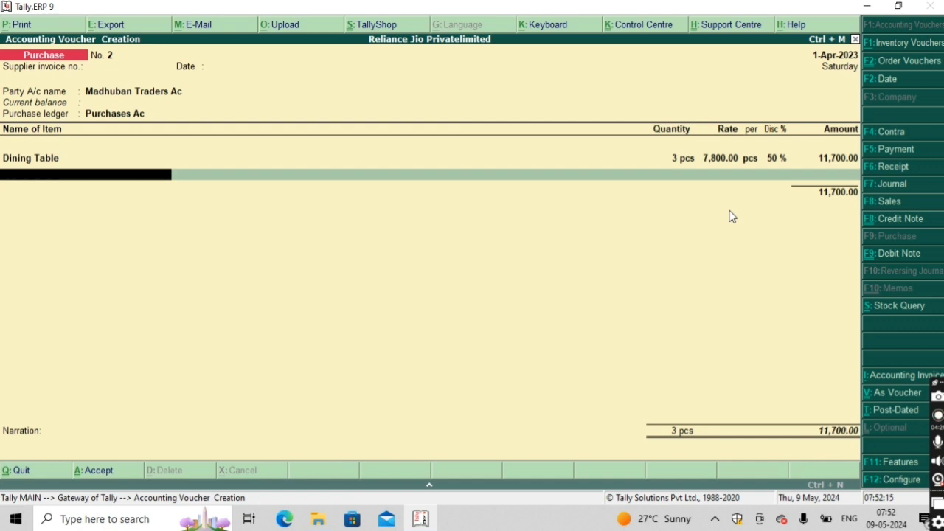
- Add Table Set as the second item of the Madhuban Traders purchase
type("E")
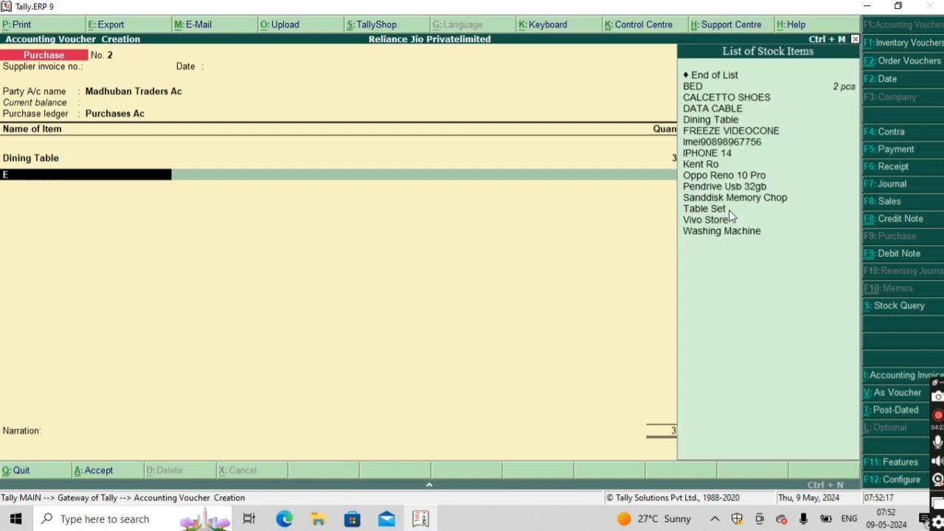
key("Down")
key("Down")
key("Down")
key("Down")
key("Down")
key("Down")
key("Down")
key("Down")
key("Down")
key("Down")
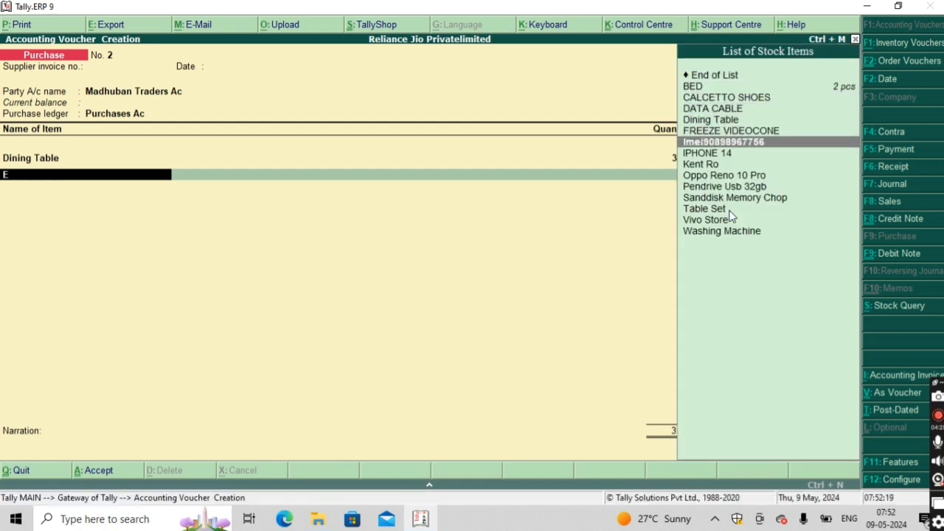
key("Down")
key("Down")
key("Down")
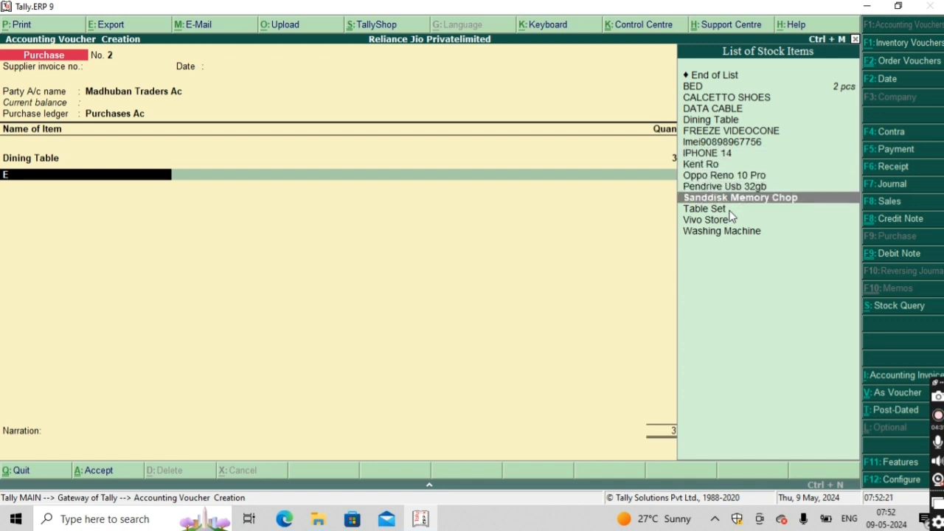
key("Return")
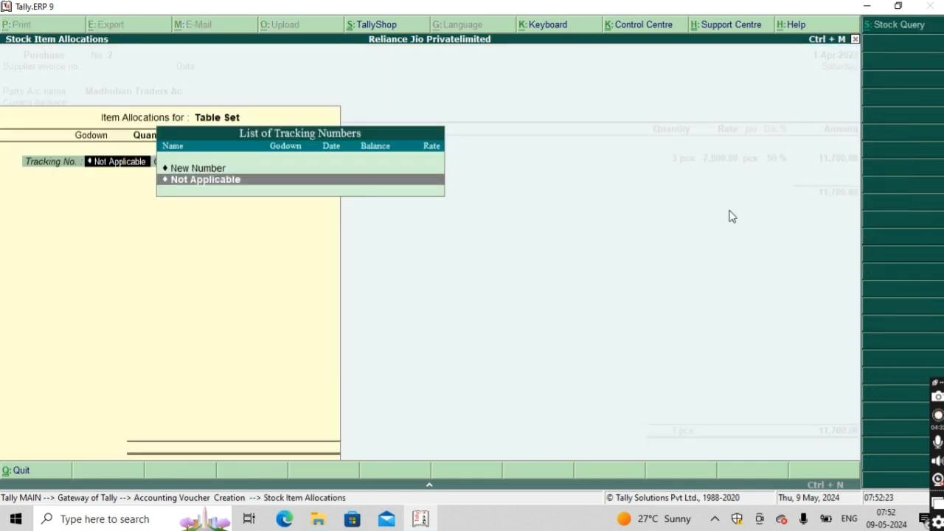
- Allocate 7 pcs of Table Set to Bombay Store at a rate of 1,200 with a 6% discount and accept the allocation
key("Return")
key("Return")
key("Return")
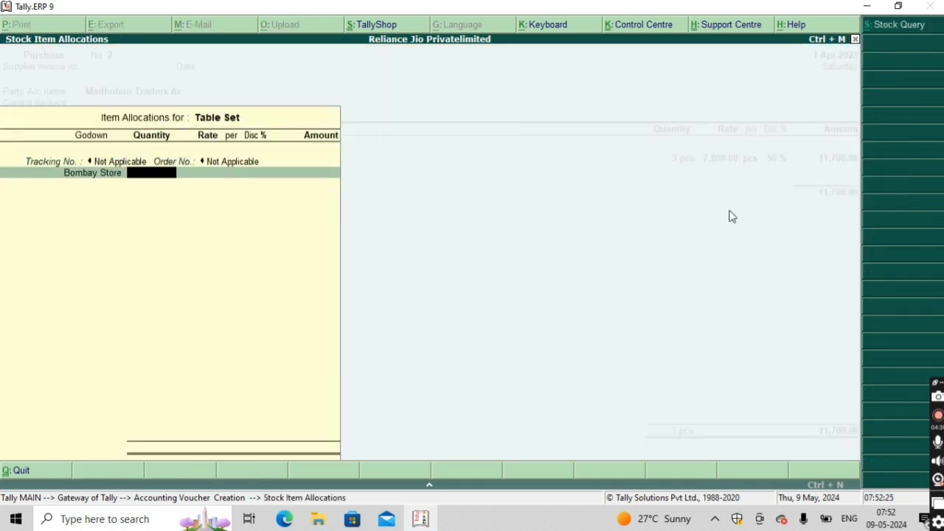
type("7")
key("Return")
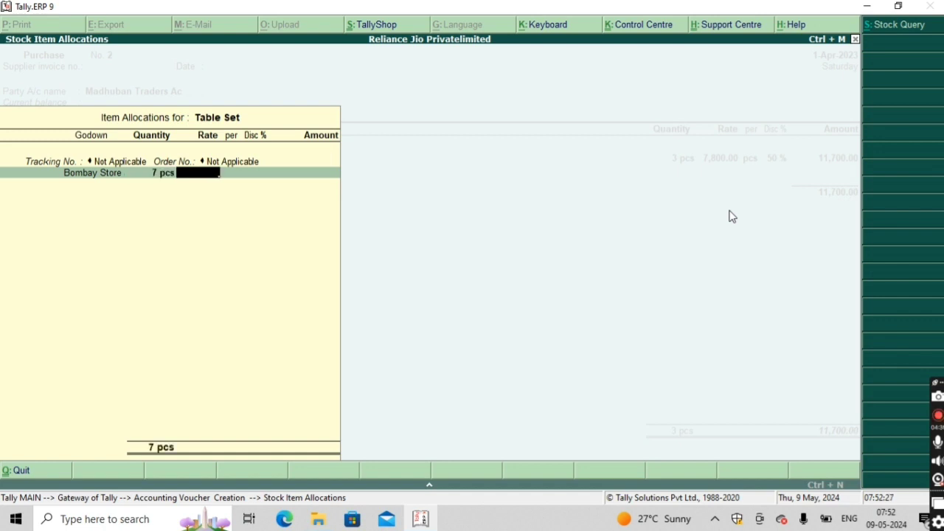
type("1200")
key("Return")
key("Return")
type("6")
key("Return")
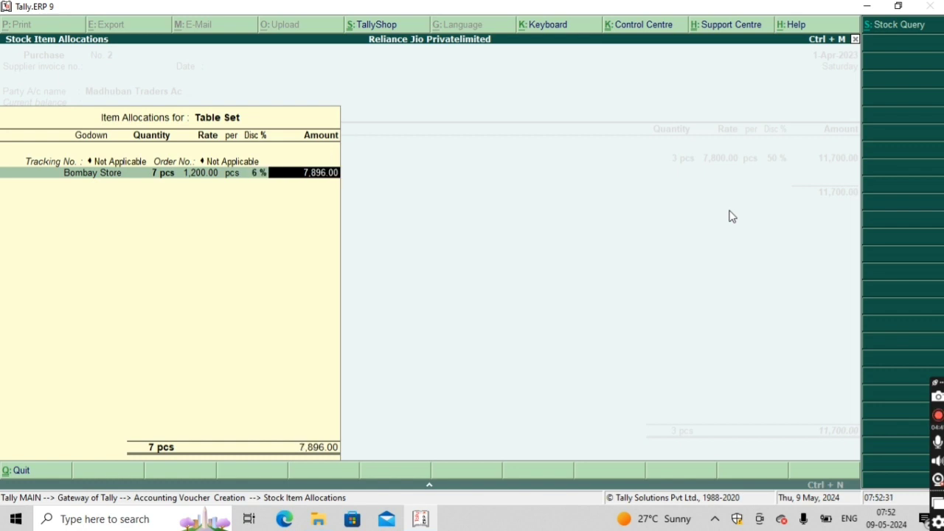
key("Return")
key("Return")
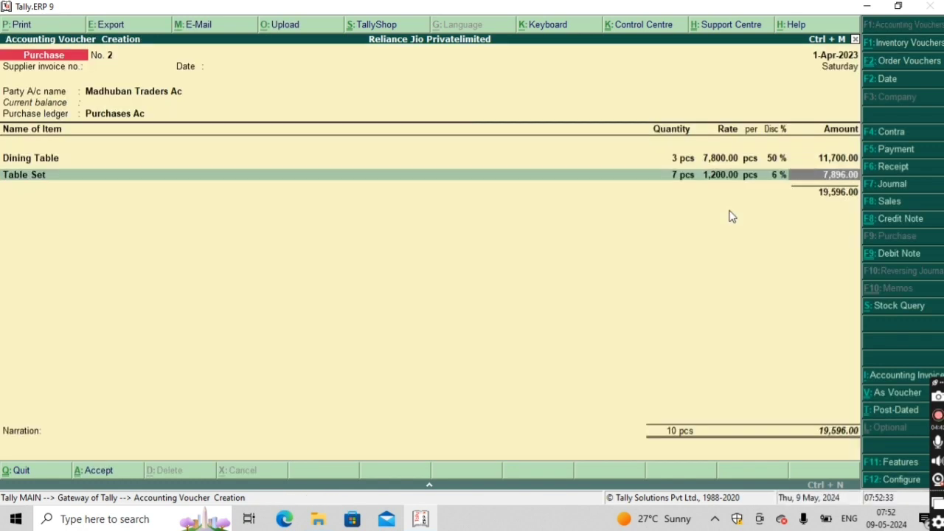
- End the item list, leave the narration blank, and save the Madhuban Traders purchase voucher
key("Return")
key("Return")
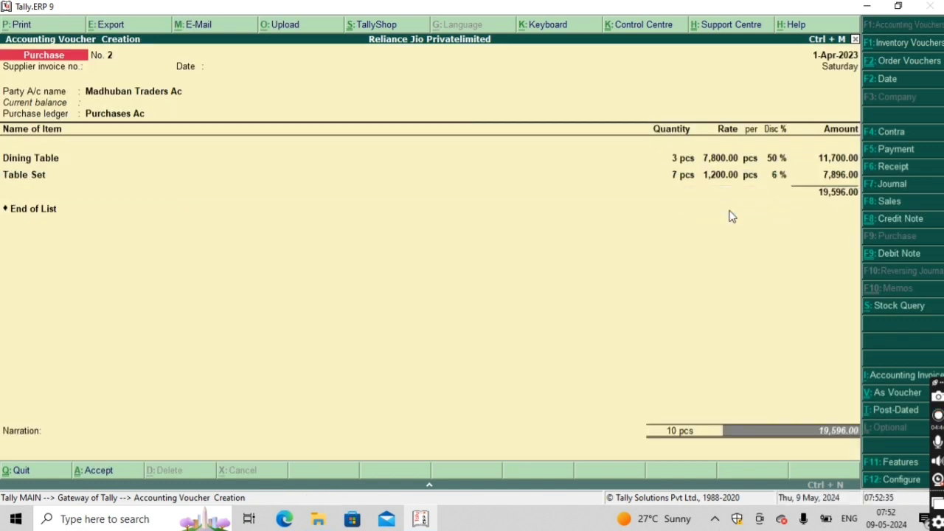
key("Return")
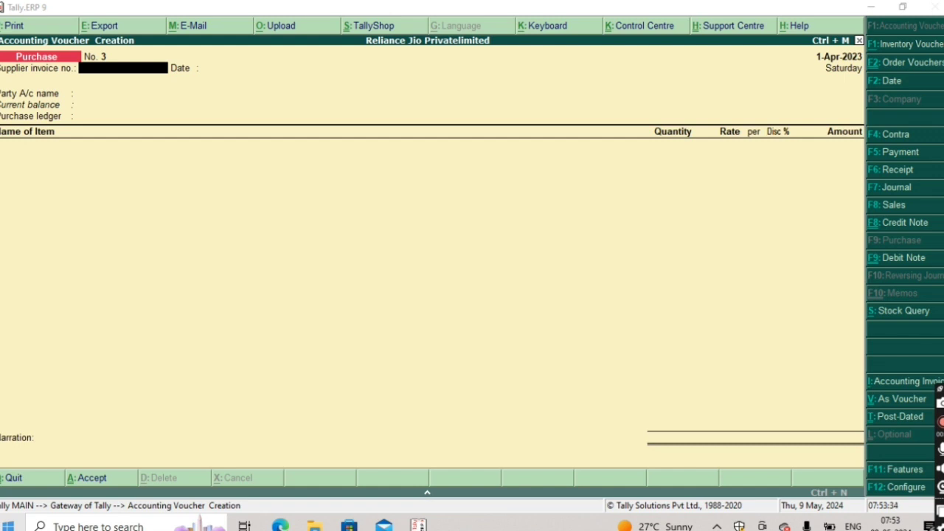
- From the new purchase voucher's party field, create the ledger Shiv Shakti Traders under Sundry Creditors, keeping the other defaults
left_click(334, 195)
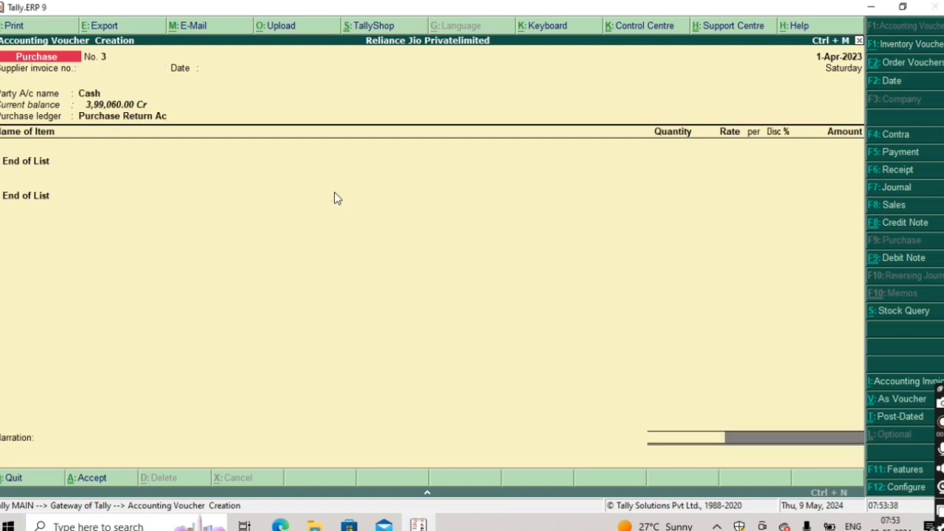
key("BackSpace")
key("BackSpace")
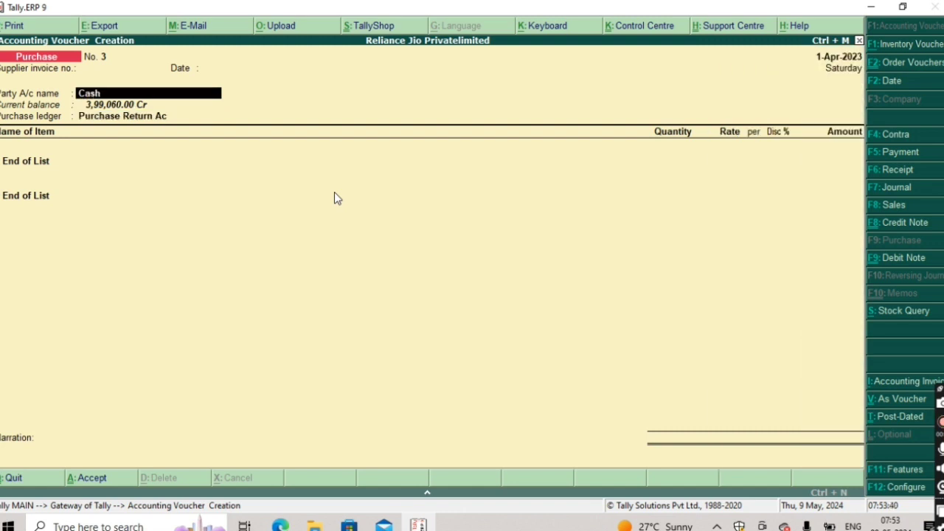
key("alt+c")
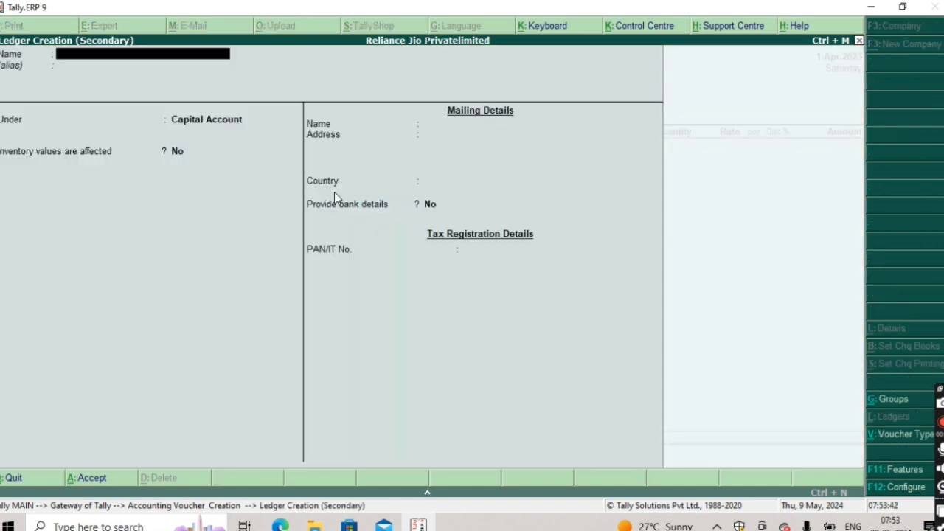
type("Shiv Shakti Traders")
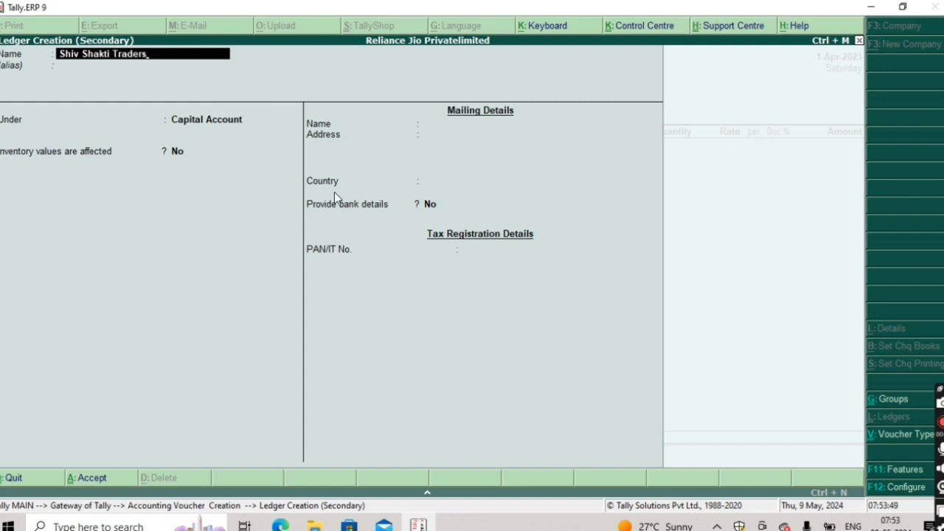
key("Return")
key("Return")
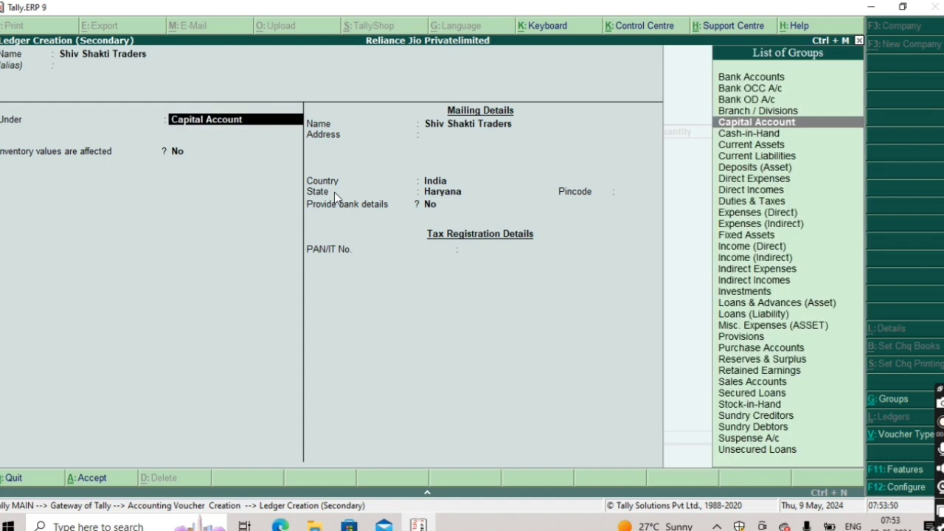
type("s")
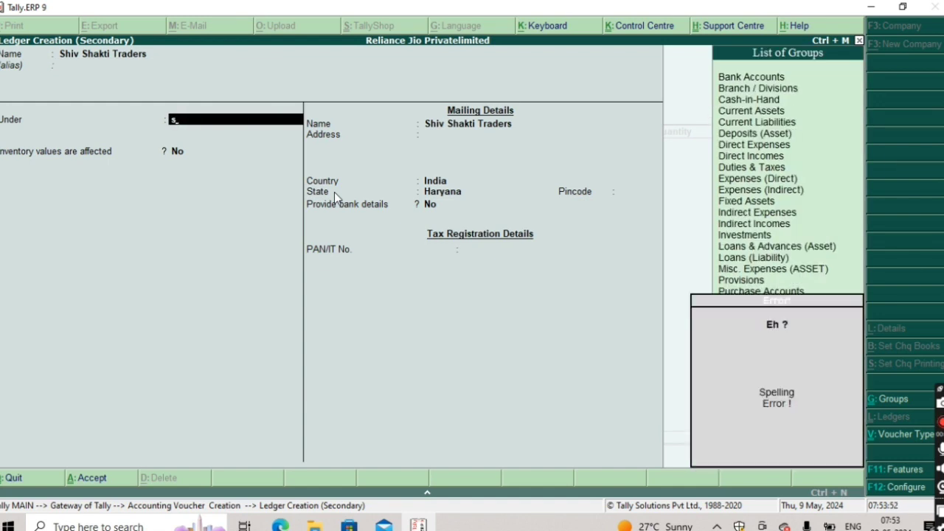
type("un")
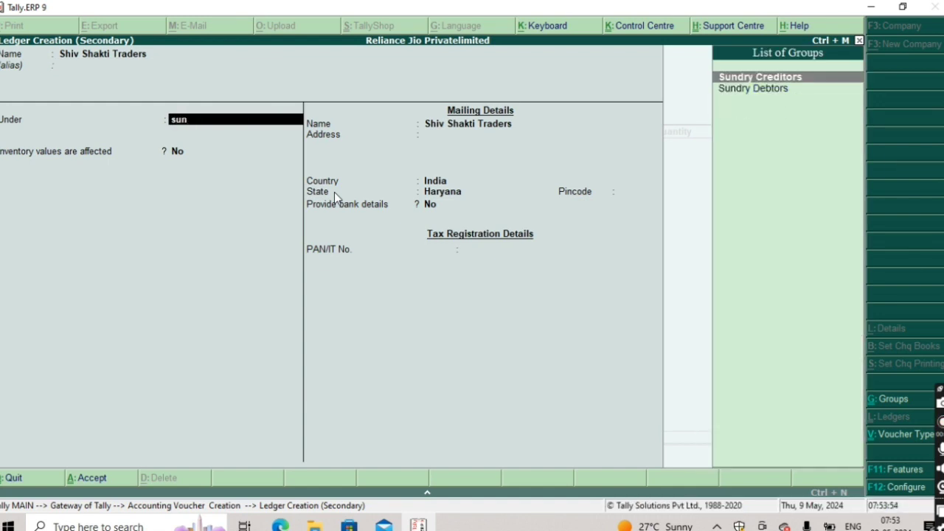
key("Return")
left_click(334, 191)
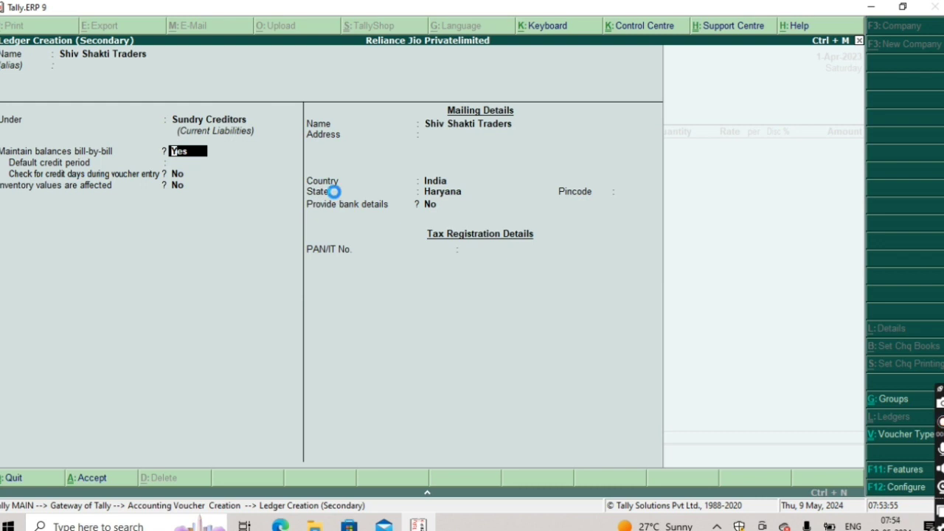
key("ctrl+a")
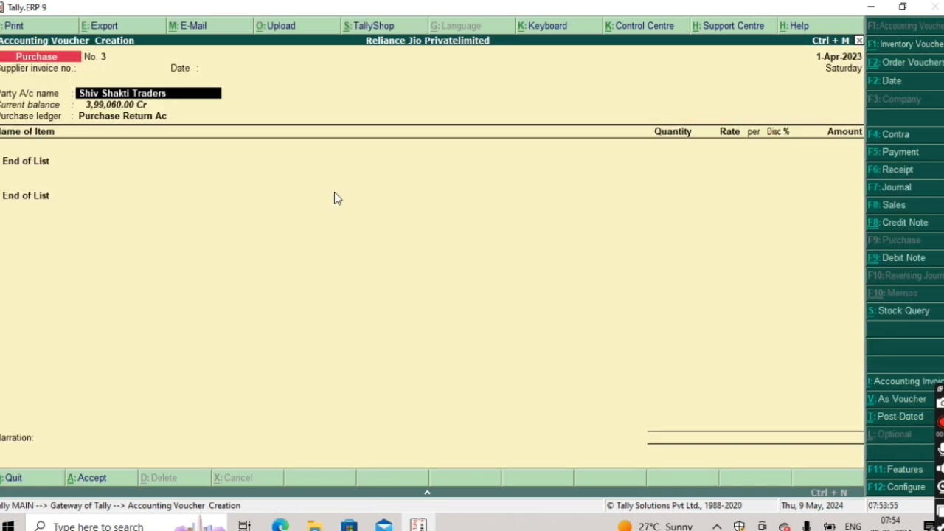
- Accept Shiv Shakti Traders as party with its default details and choose Purchases Ac as the purchase ledger
key("Return")
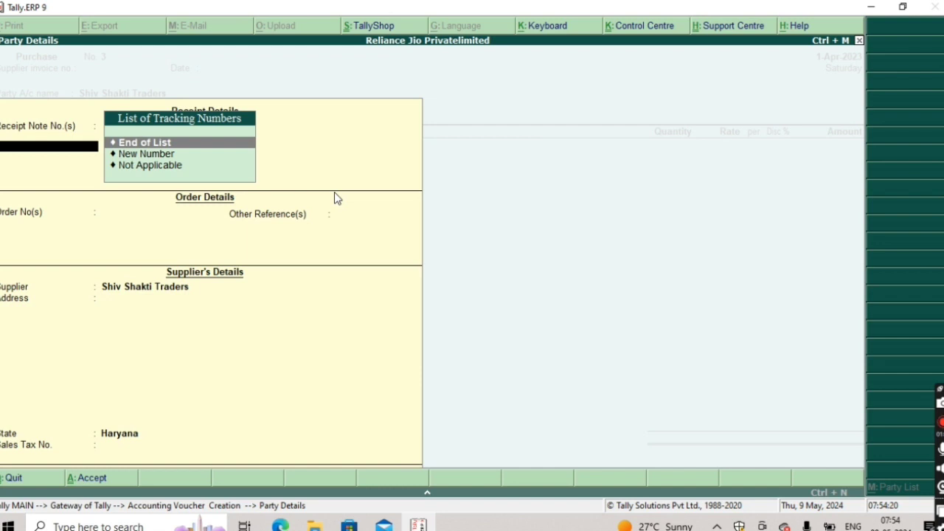
key("ctrl+a")
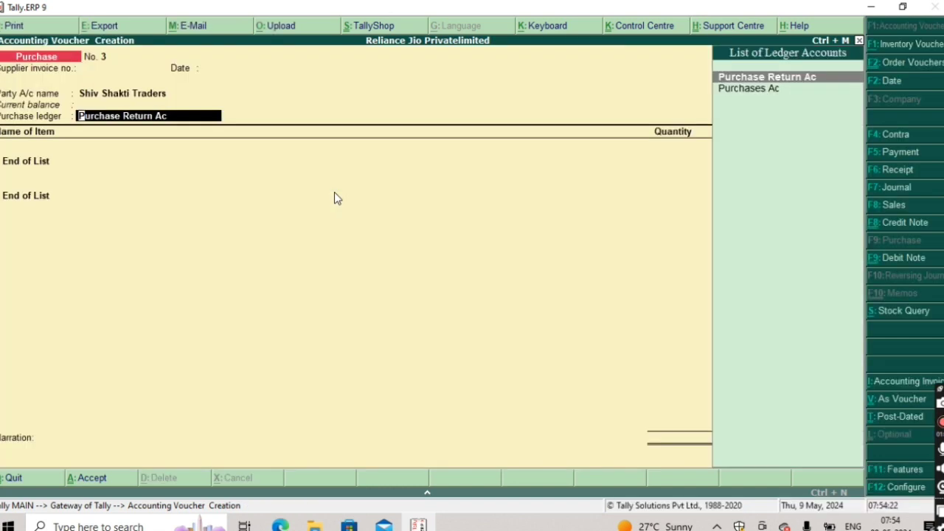
key("Down")
key("Return")
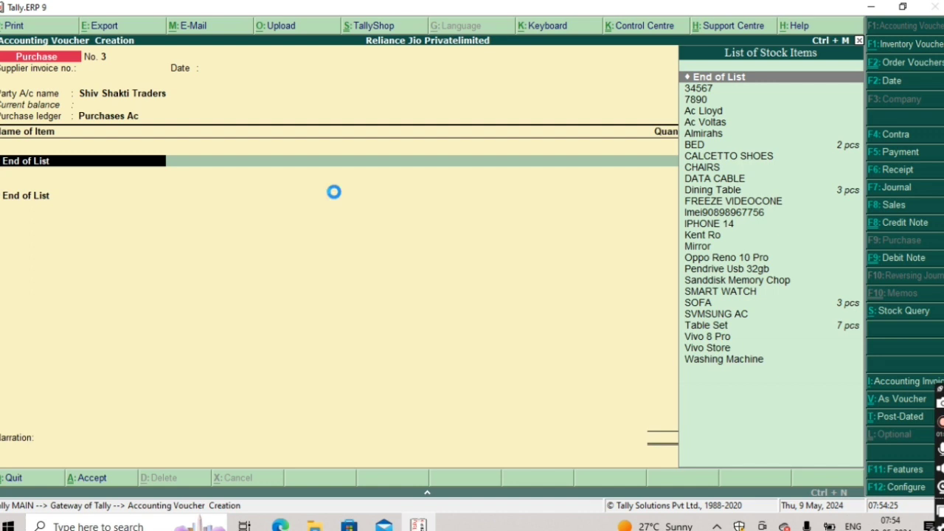
- Create the stock item Dining Chairs under Primary with pcs as its unit and use it as the voucher's first item
key("alt+c")
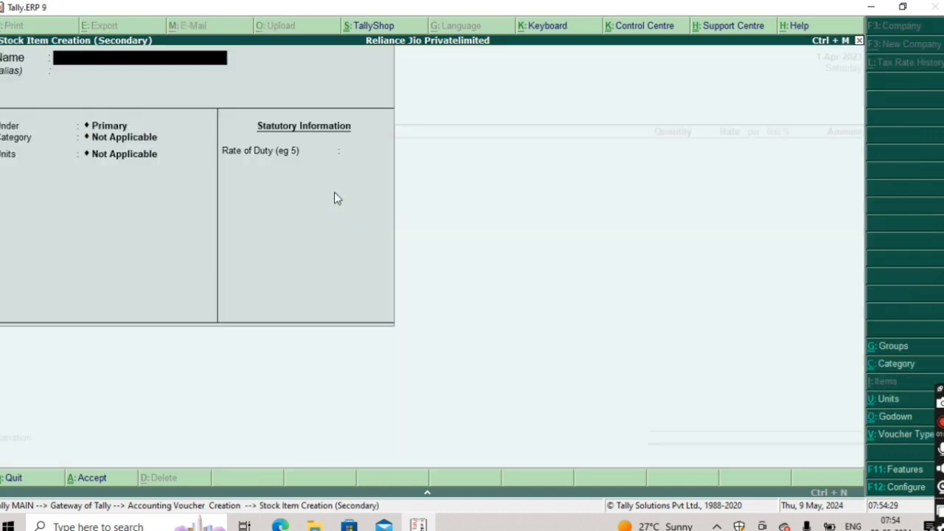
type("Dining Ch")
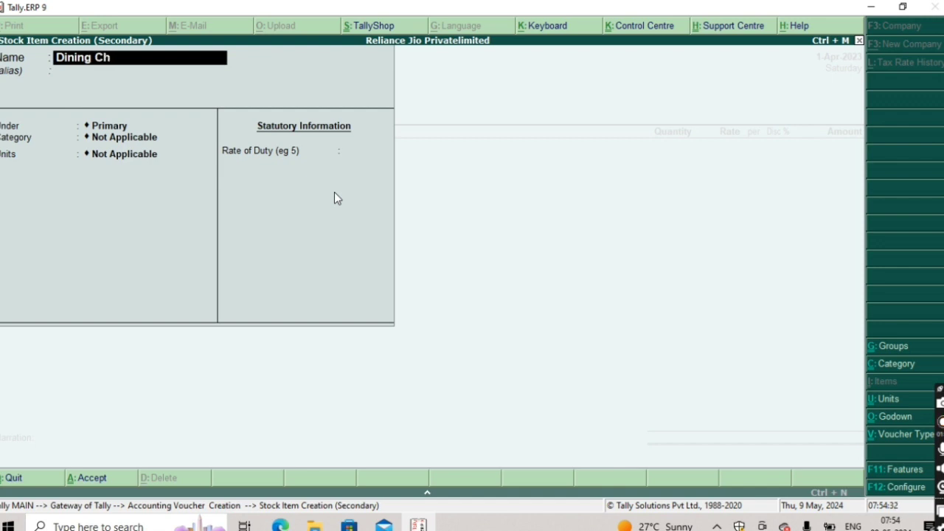
type("airs")
key("Return")
key("Return")
key("Return")
key("Return")
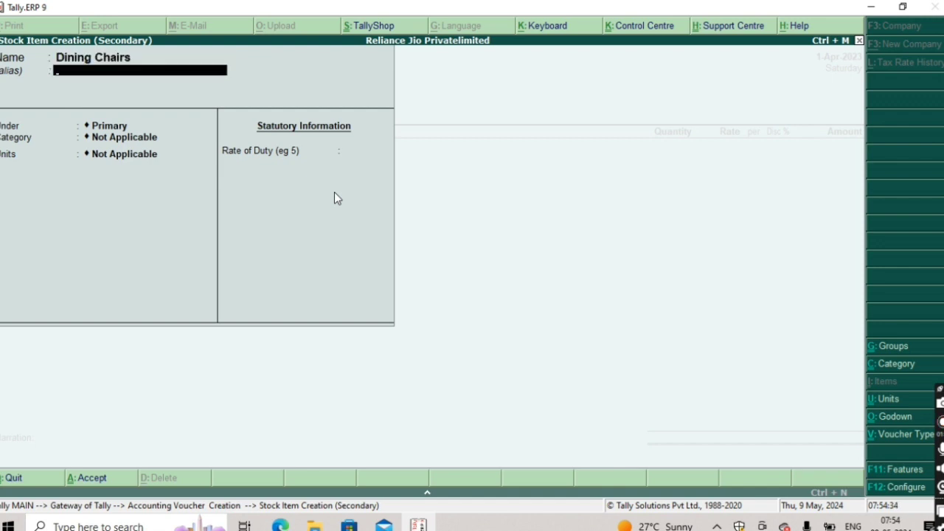
key("Down")
key("Down")
key("Down")
key("Down")
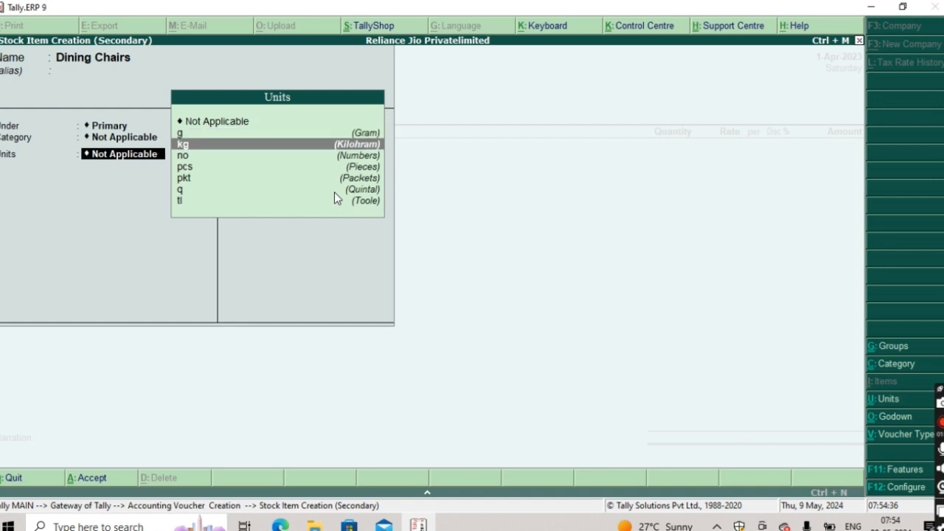
key("Return")
key("Return")
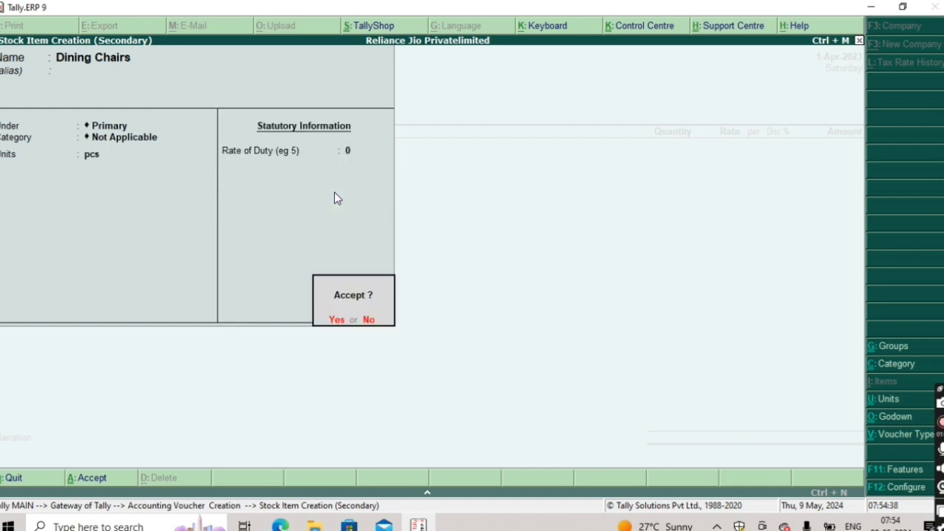
key("Return")
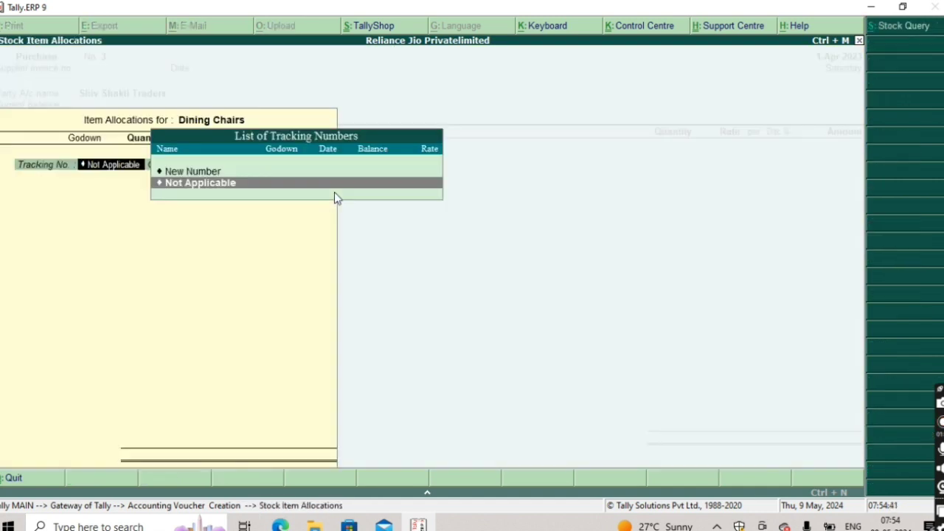
- Allocate 8 pcs of Dining Chairs to Bombay Store at a rate of 500 with no tracking number, order number or discount
key("Return")
key("Return")
key("Return")
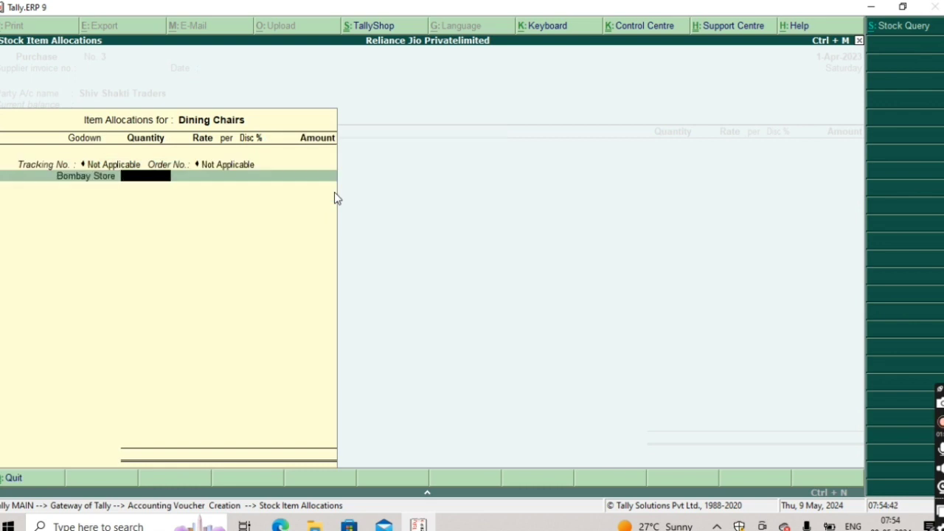
type("8")
key("Return")
type("500")
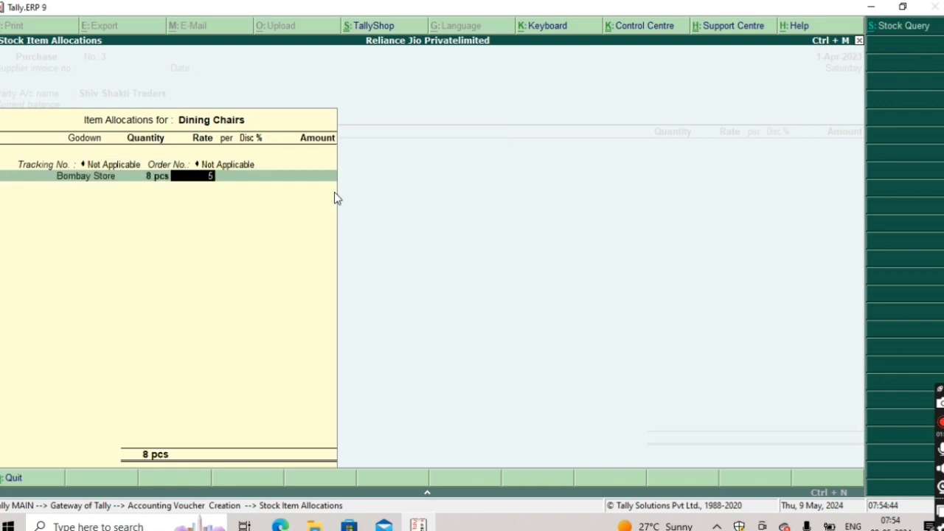
key("Return")
key("Return")
key("Return")
key("Return")
key("Return")
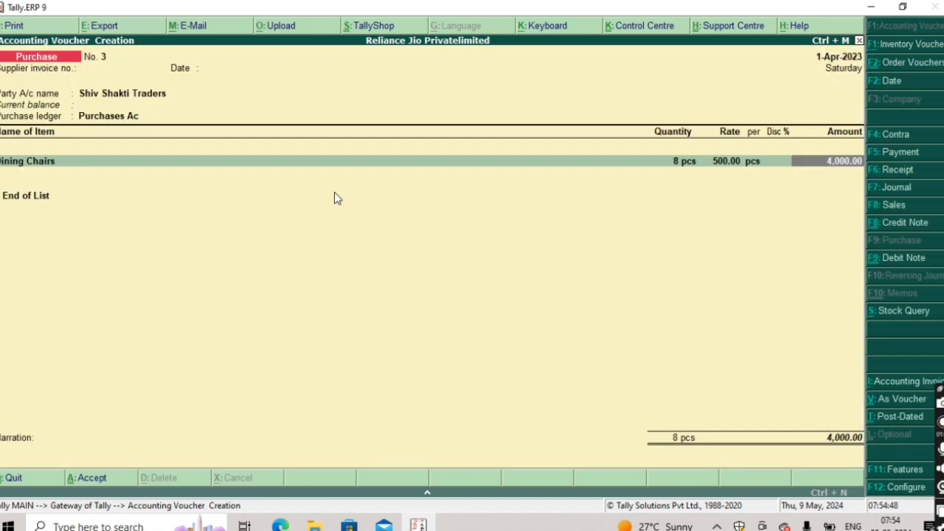
key("Return")
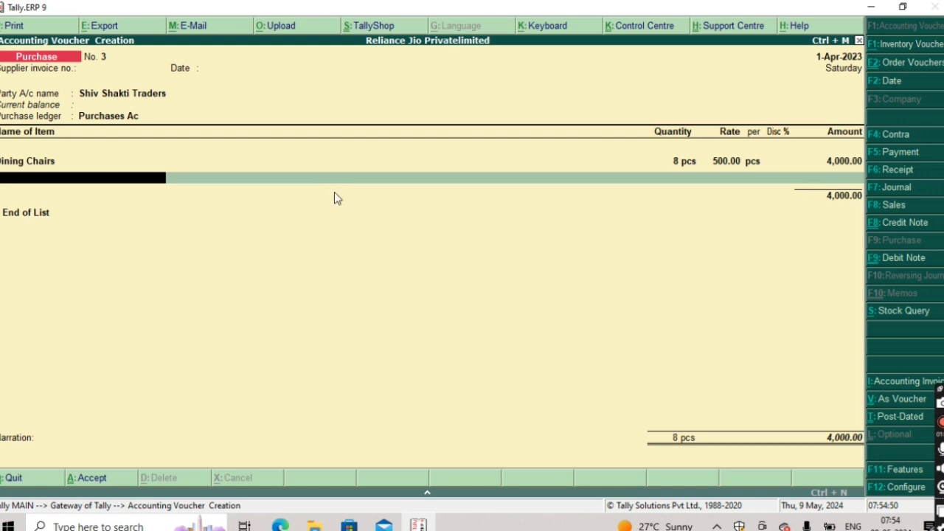
- Create the stock item Shoe Rack under Primary with pcs as its unit and use it as the voucher's second item
key("alt+c")
type("Shoe Rack")
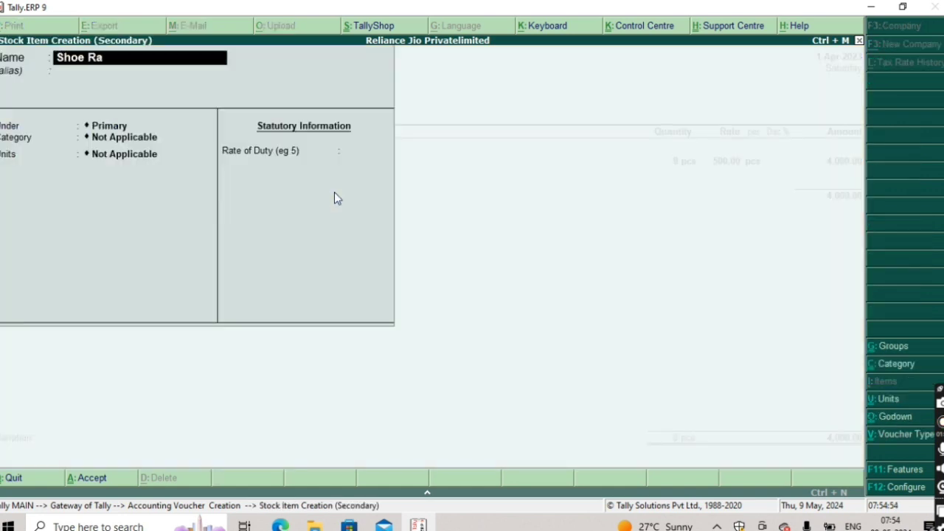
key("Return")
key("Return")
key("Return")
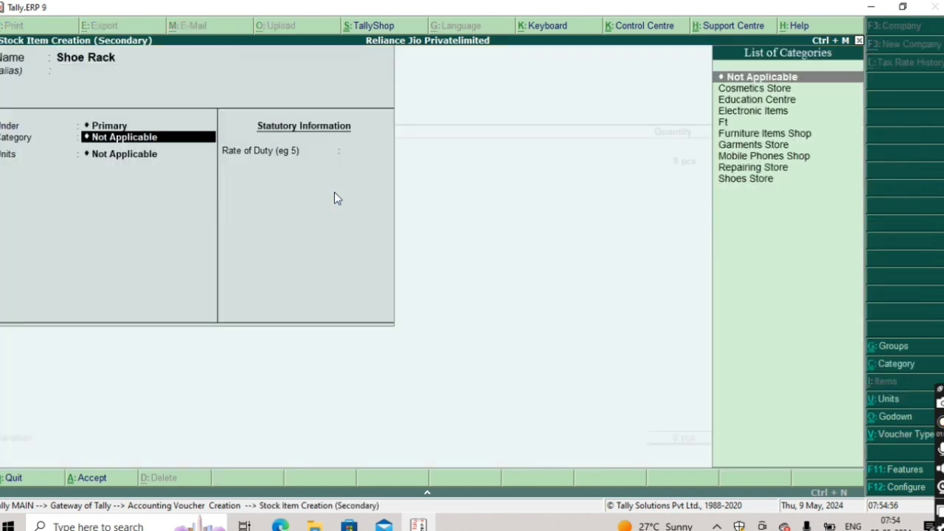
key("Return")
key("Down")
key("Down")
key("Down")
key("Down")
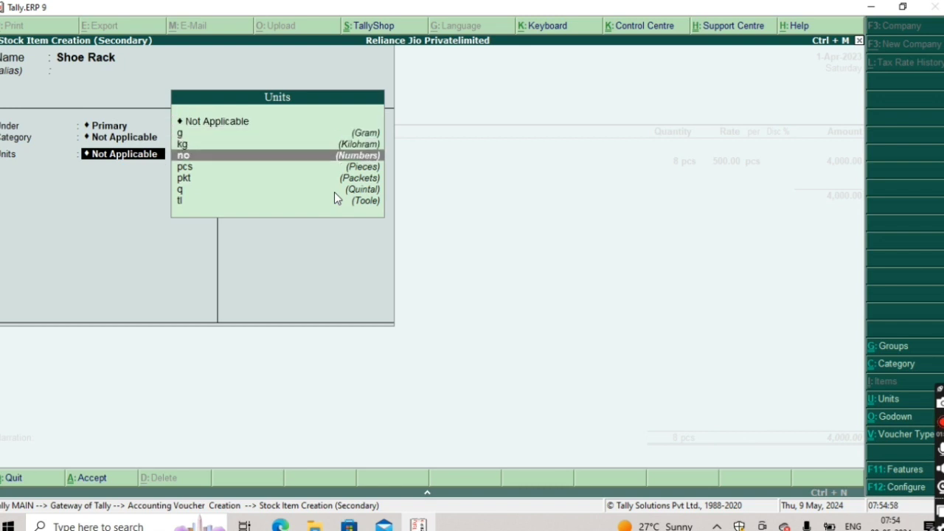
key("Return")
key("Return")
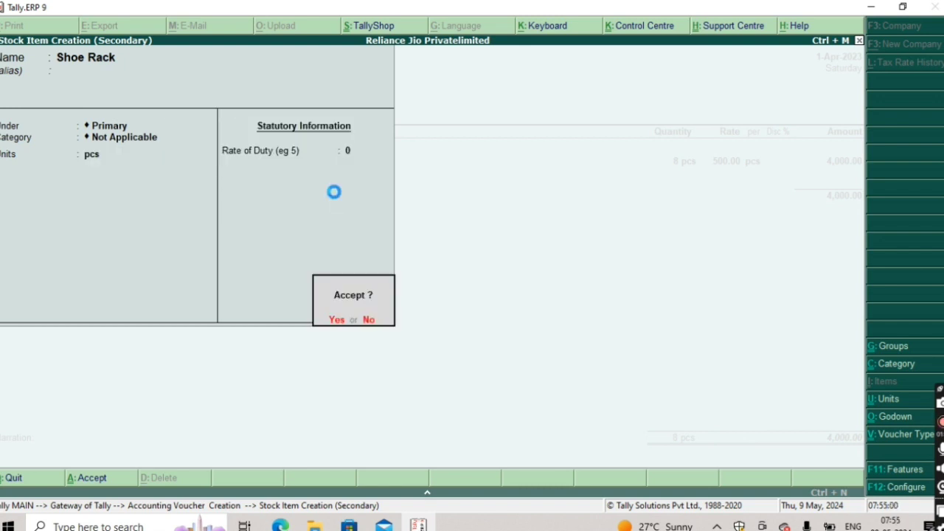
key("Return")
key("Return")
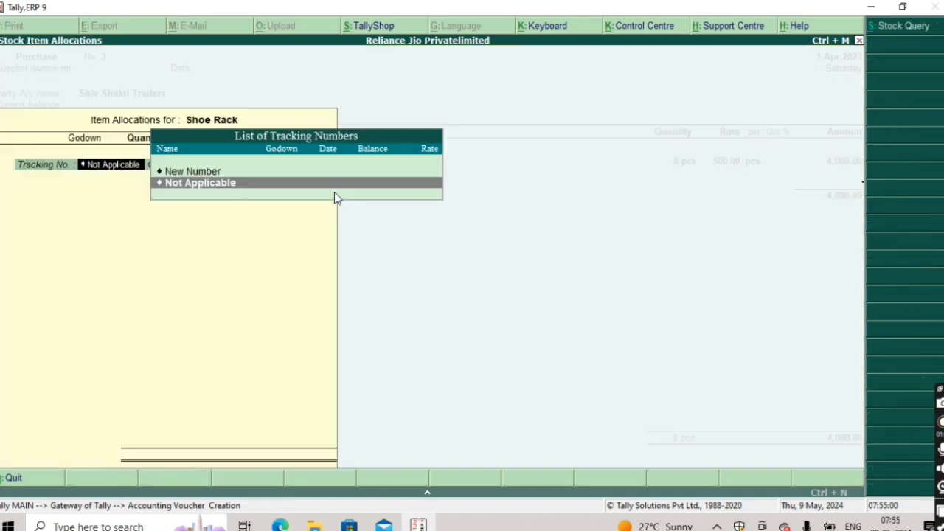
- Allocate 5 pcs of Shoe Rack to Bombay Store at a rate of 2,500 with no tracking number, order number or discount
key("Return")
key("Return")
key("BackSpace")
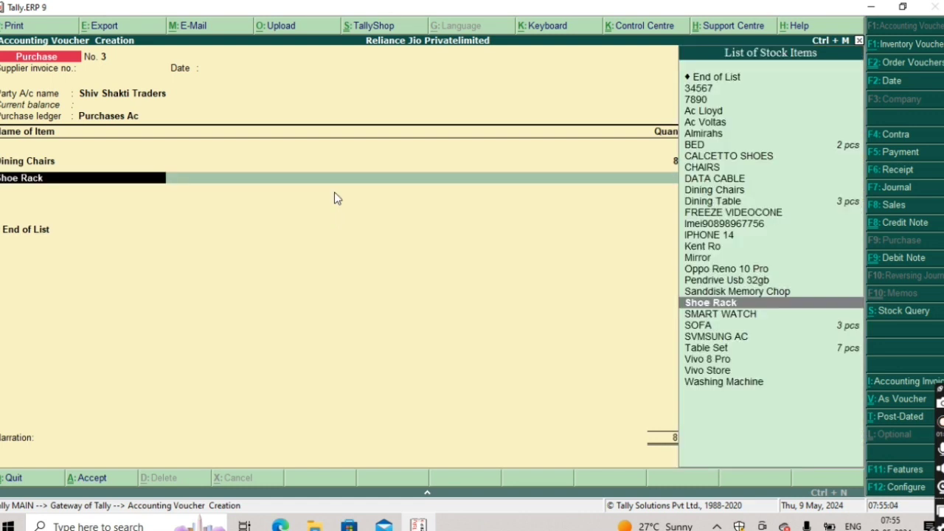
key("BackSpace")
key("Return")
key("Return")
key("Return")
key("Return")
key("Return")
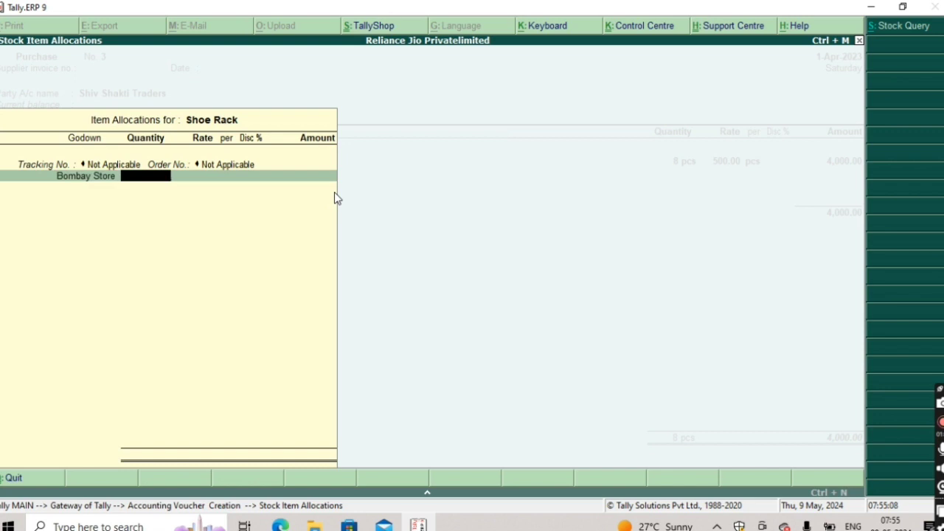
type("5")
key("Return")
type("2599")
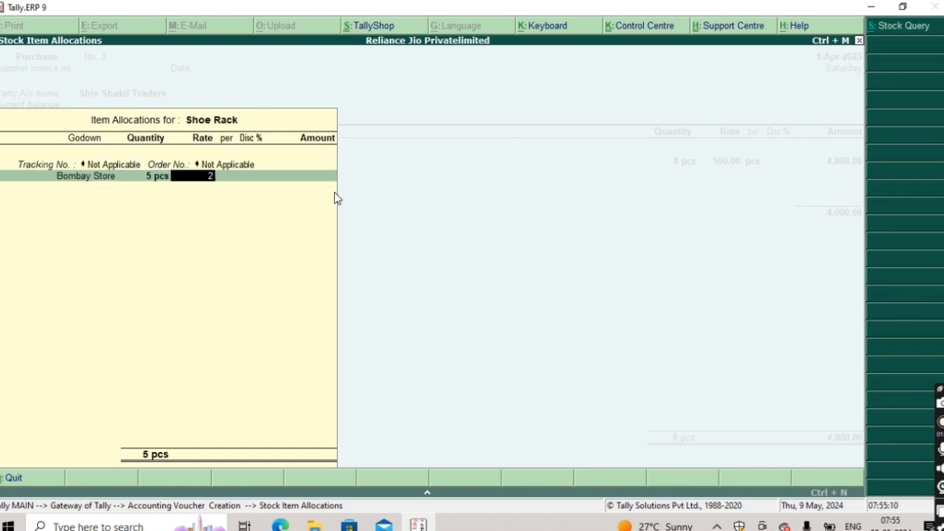
key("BackSpace")
key("BackSpace")
type("00")
key("Return")
key("Return")
key("Return")
key("Return")
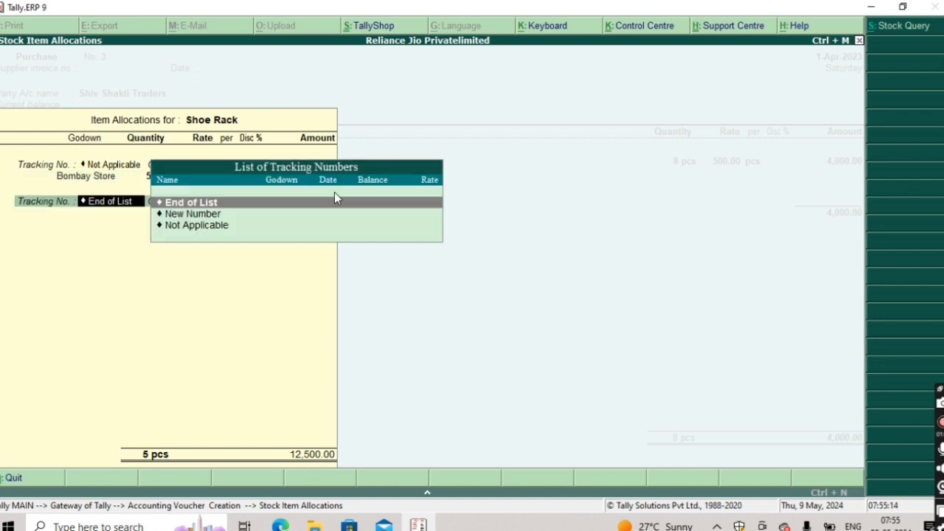
key("Return")
key("Return")
- End the item list, leave the narration blank, and save the Shiv Shakti Traders purchase voucher
key("Return")
key("Return")
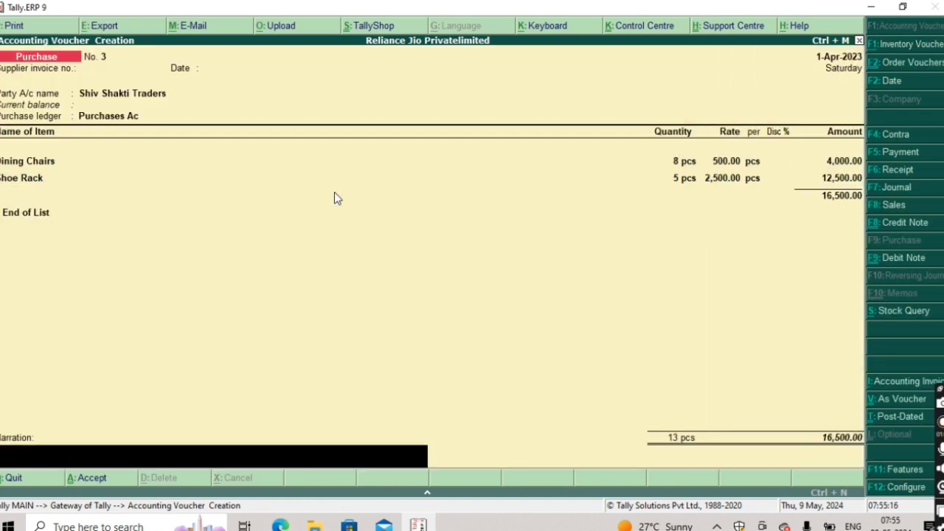
key("Return")
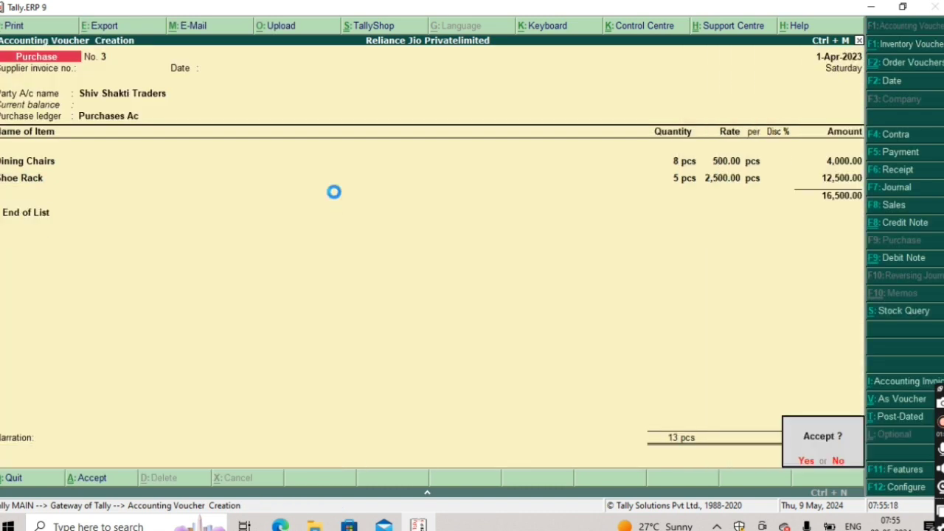
key("Return")
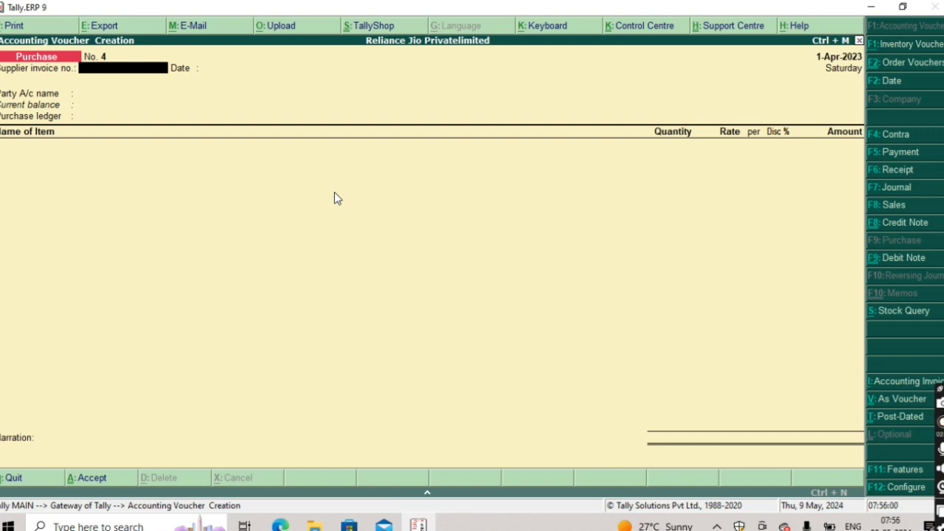
- Quit the blank purchase voucher and go to the Account Books reports
key("Escape")
key("Return")
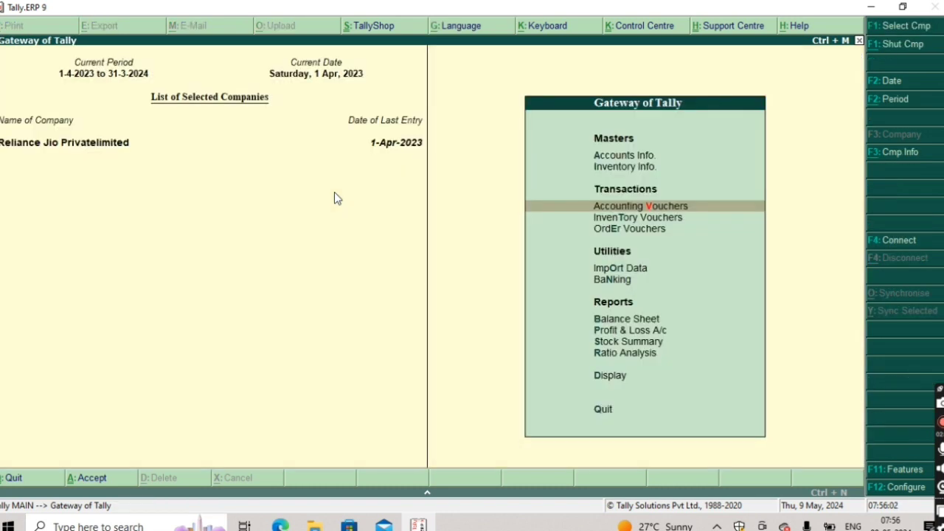
key("Down")
key("Down")
key("Down")
key("Down")
key("Down")
key("Down")
key("Down")
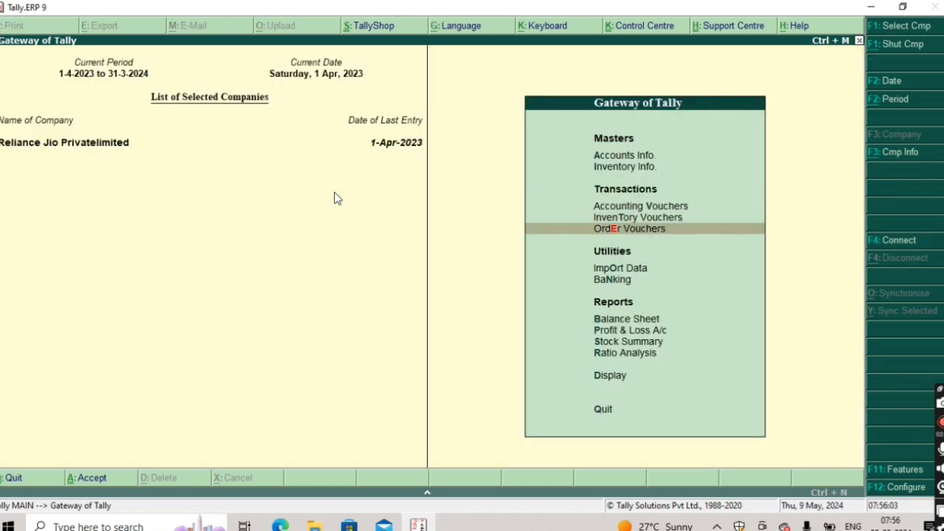
key("Down")
key("Down")
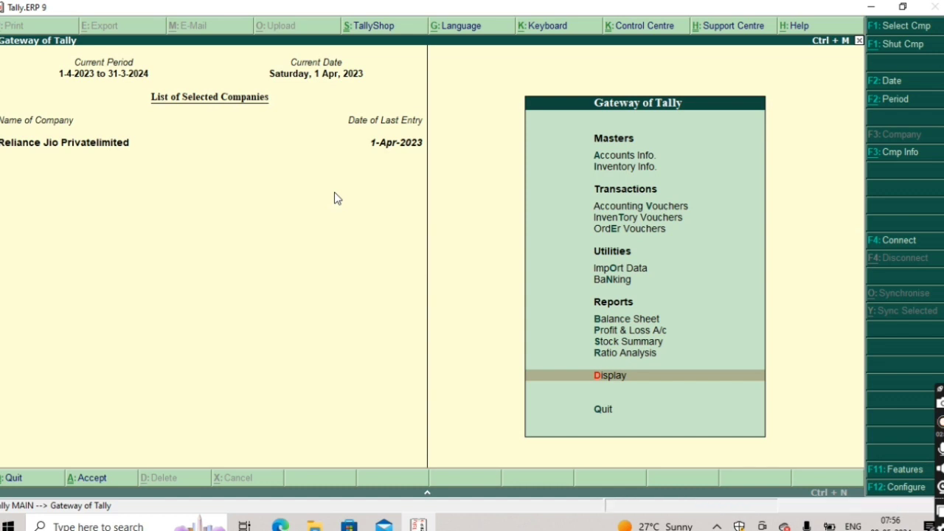
key("Return")
key("Down")
key("Down")
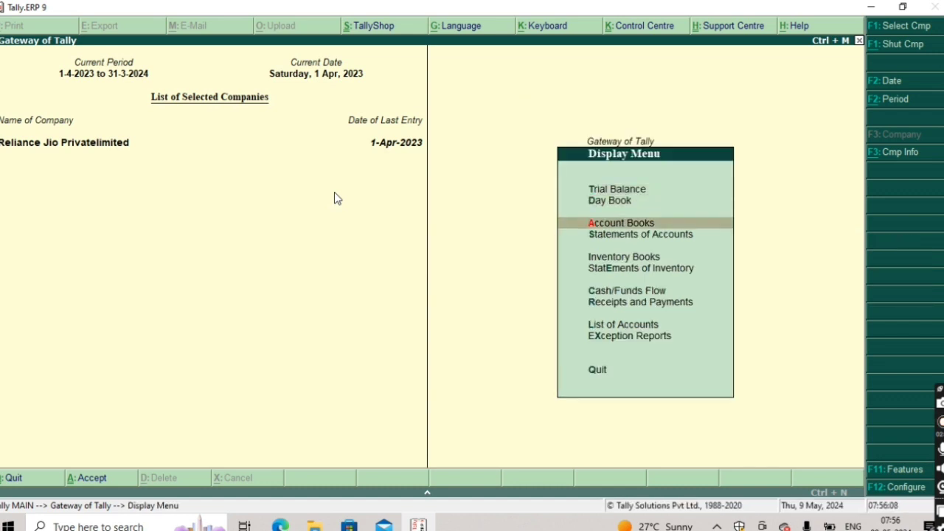
key("Return")
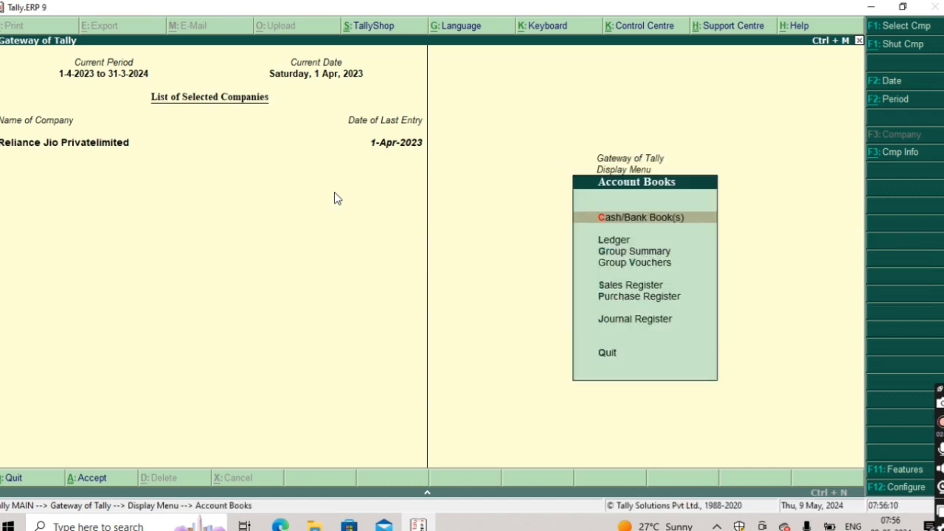
- Open the Purchase Register, drill into April's vouchers, and open the Kaithal Furniture House purchase
key("Down")
key("Down")
key("Down")
key("Down")
key("Down")
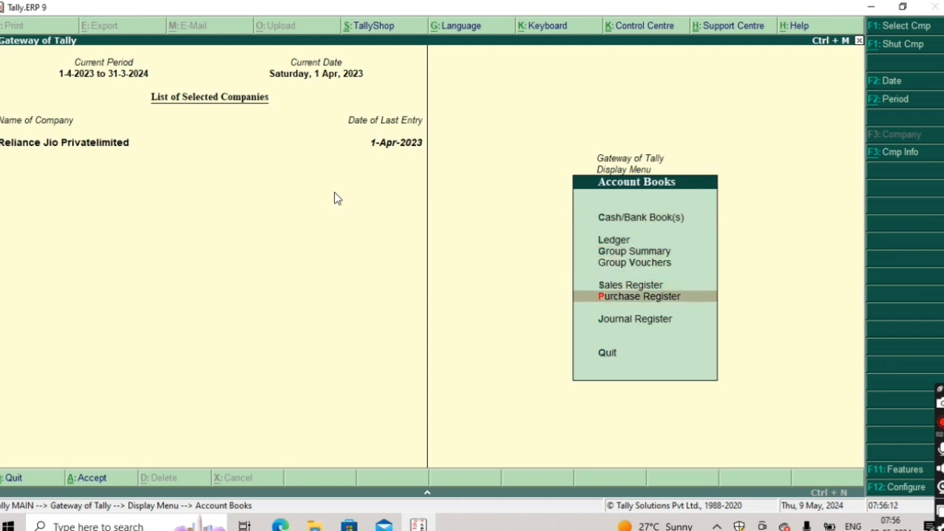
key("Return")
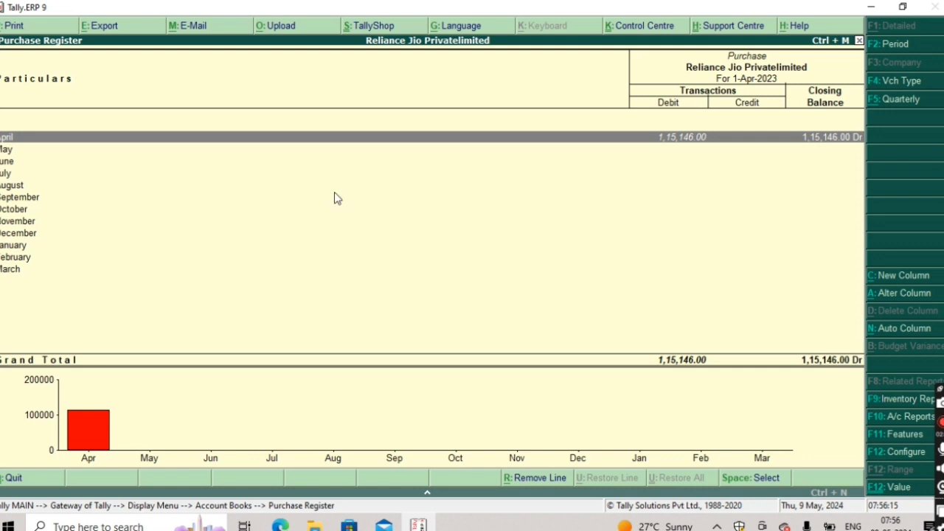
key("Return")
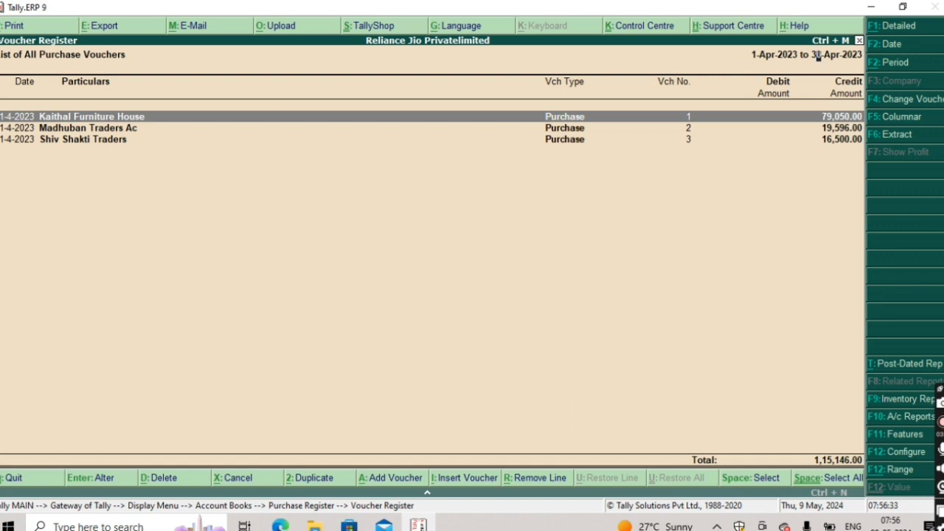
key("Return")
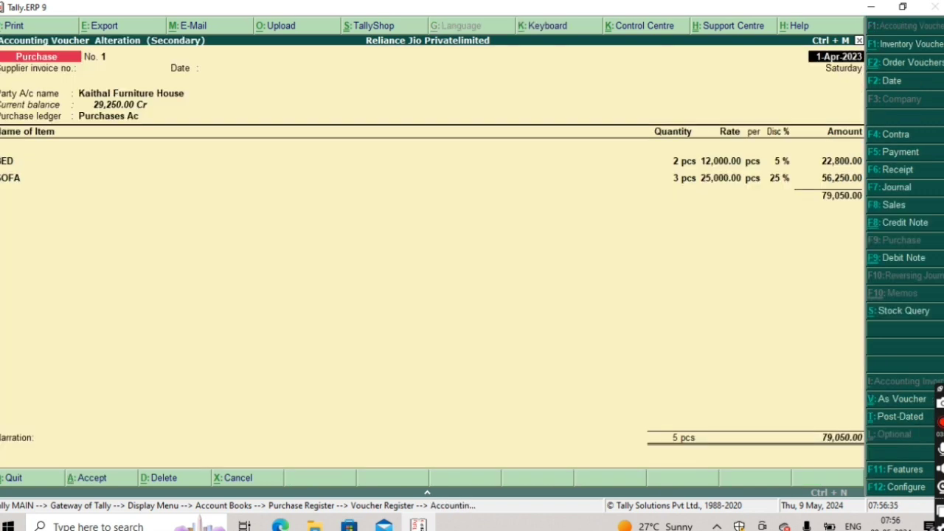